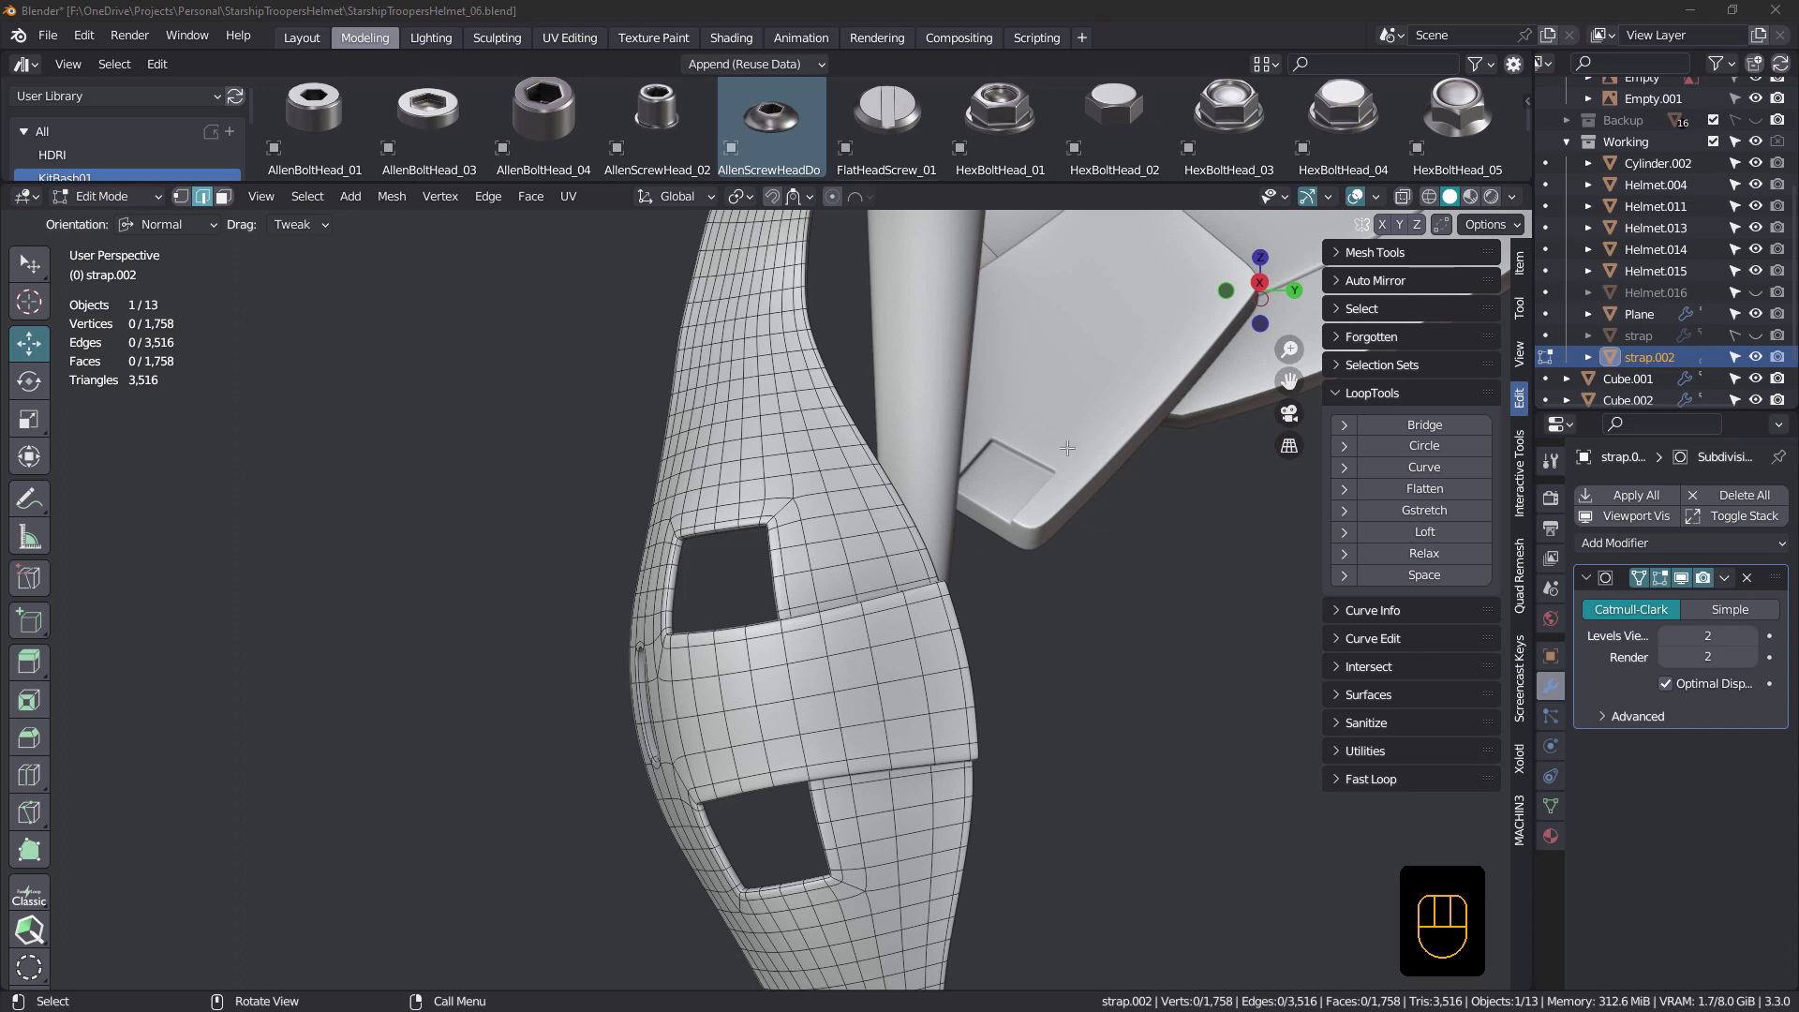
# Orbit and zoom around the strap.002 mesh up close, then return to Object Mode
pyautogui.moveTo(801, 635); pyautogui.dragTo(838, 607, button='middle')
pyautogui.scroll(-1, 813, 531)
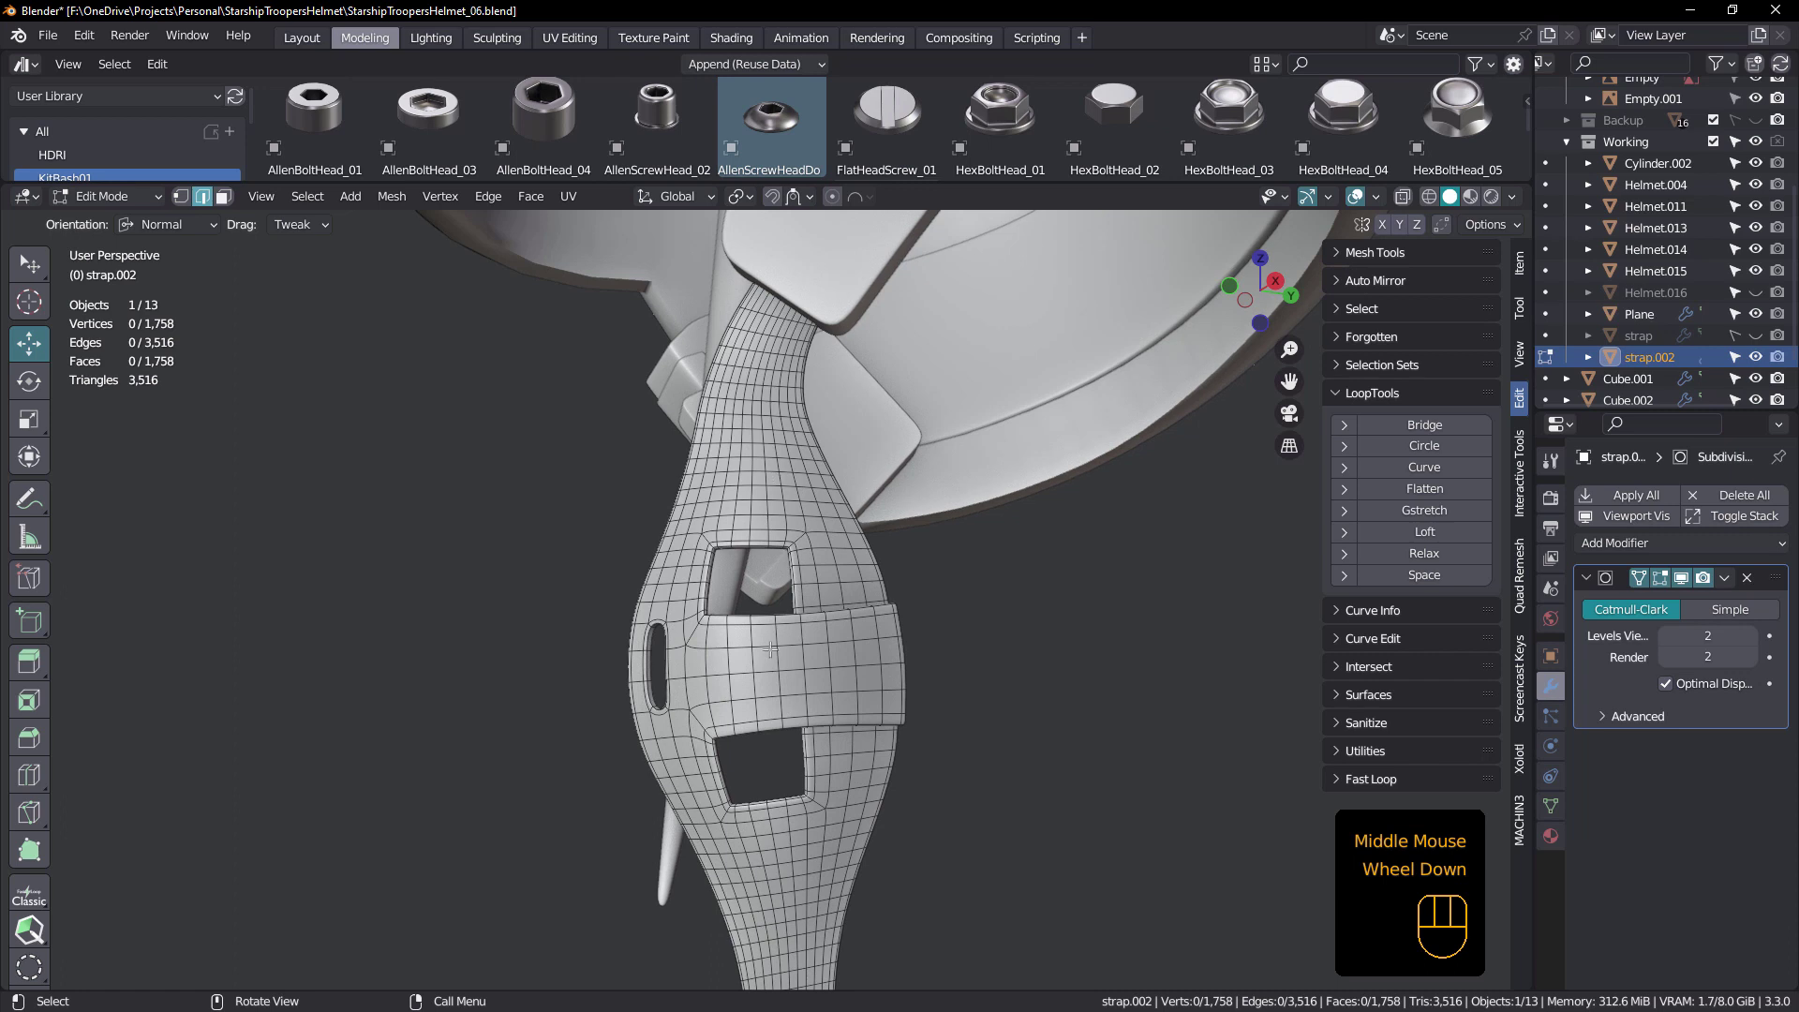
pyautogui.scroll(-6, 770, 650)
pyautogui.keyDown('shift'); pyautogui.moveTo(848, 614); pyautogui.dragTo(843, 750, button='middle'); pyautogui.keyUp('shift')
pyautogui.moveTo(928, 656); pyautogui.dragTo(858, 646, button='middle')
pyautogui.scroll(4, 858, 649)
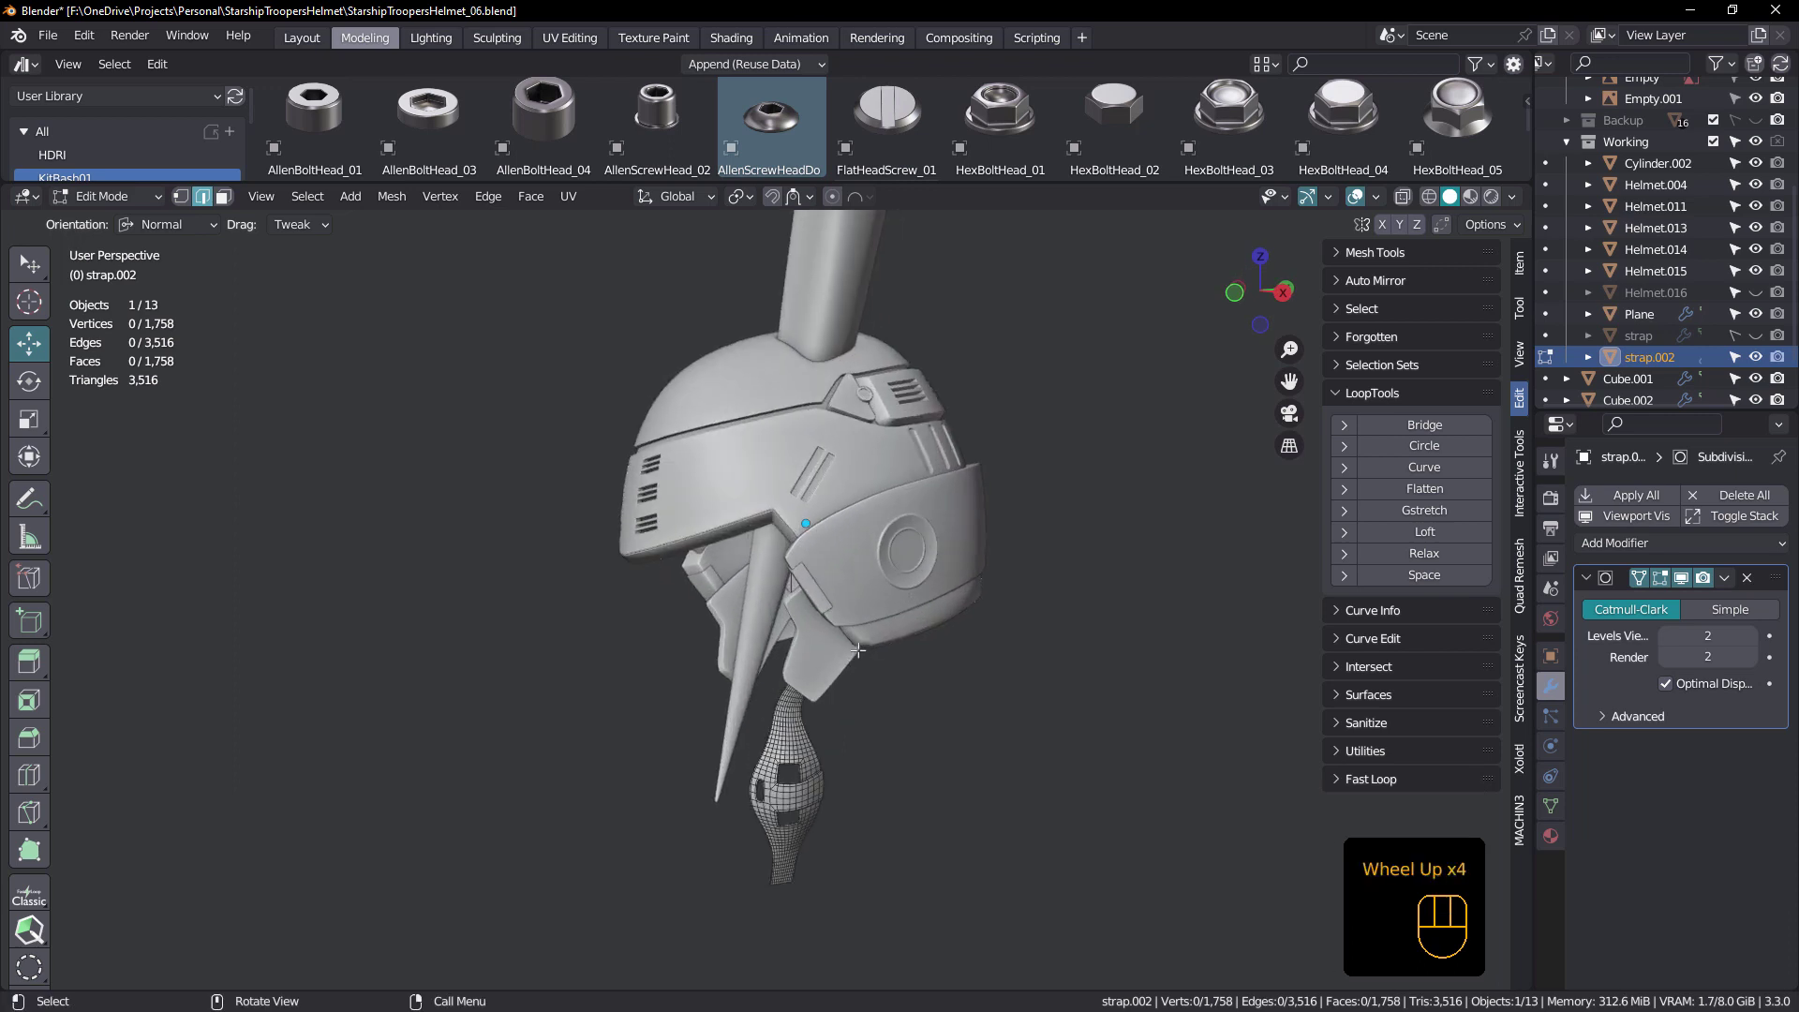
pyautogui.scroll(2, 858, 649)
pyautogui.keyDown('shift'); pyautogui.moveTo(811, 735); pyautogui.dragTo(833, 309, button='middle'); pyautogui.keyUp('shift')
pyautogui.scroll(4, 845, 649)
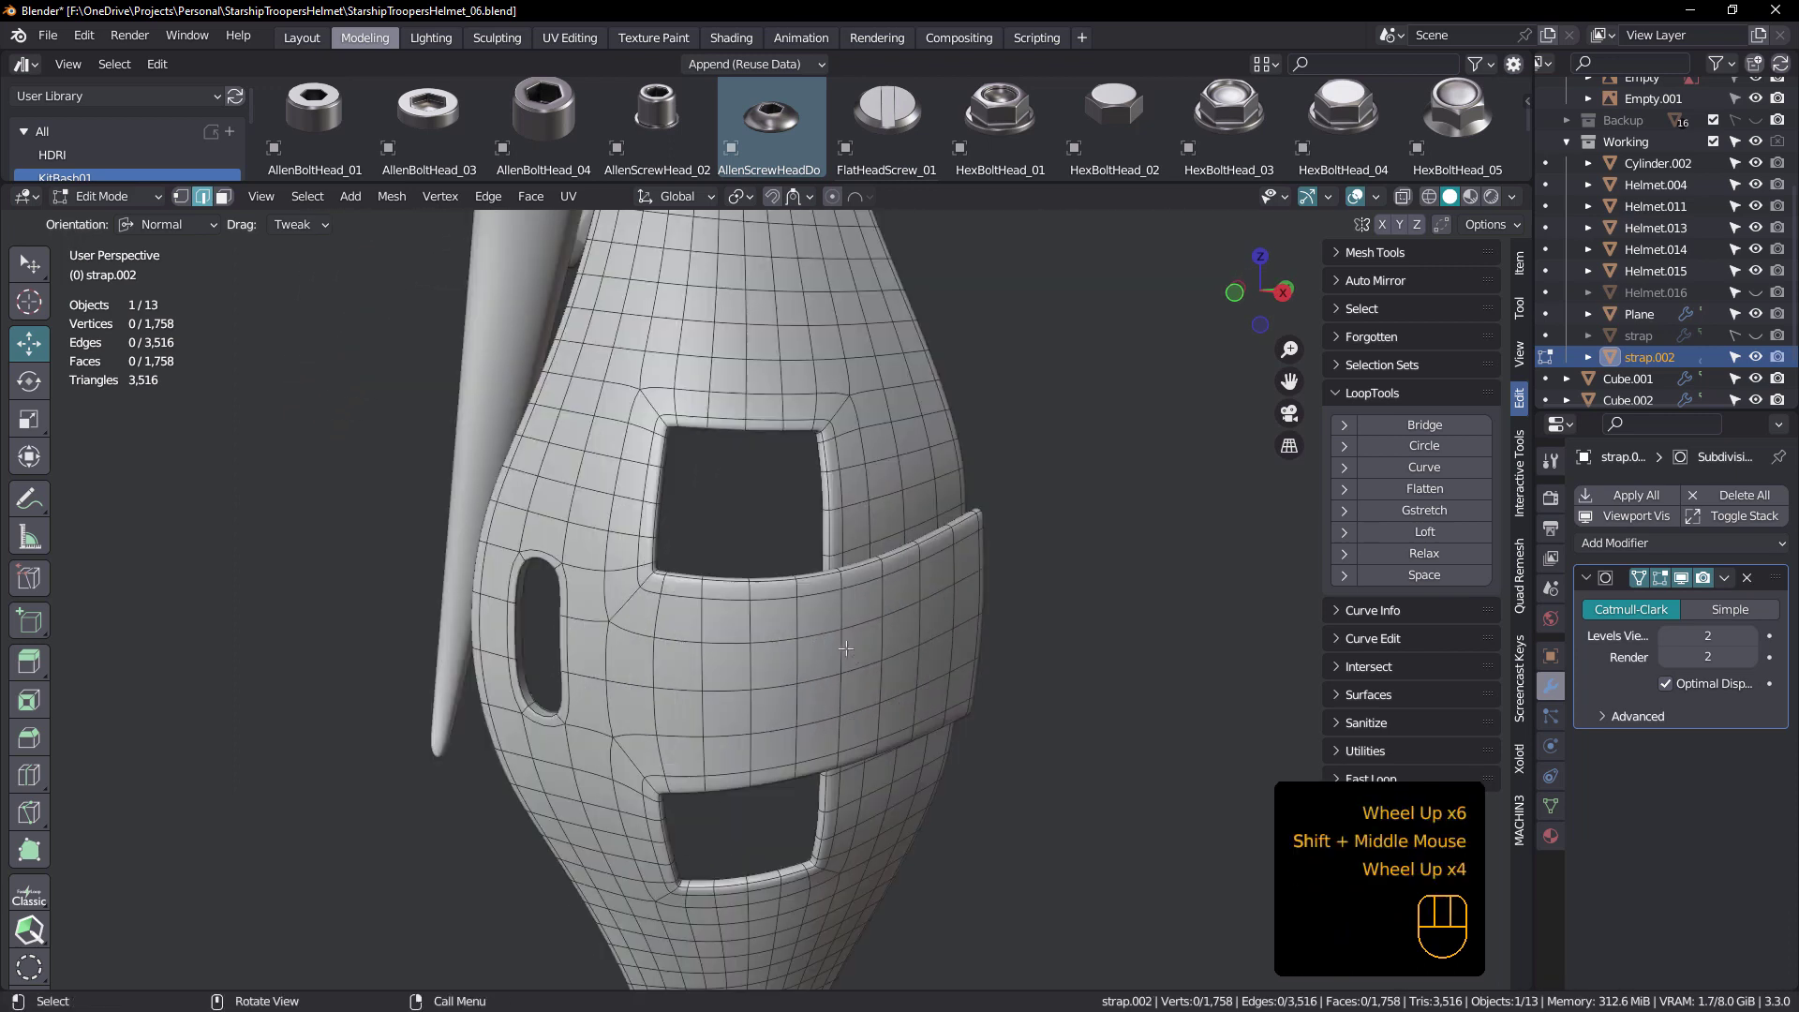
pyautogui.moveTo(845, 649); pyautogui.dragTo(1020, 550, button='middle')
pyautogui.moveTo(1077, 712); pyautogui.dragTo(1050, 684, button='middle')
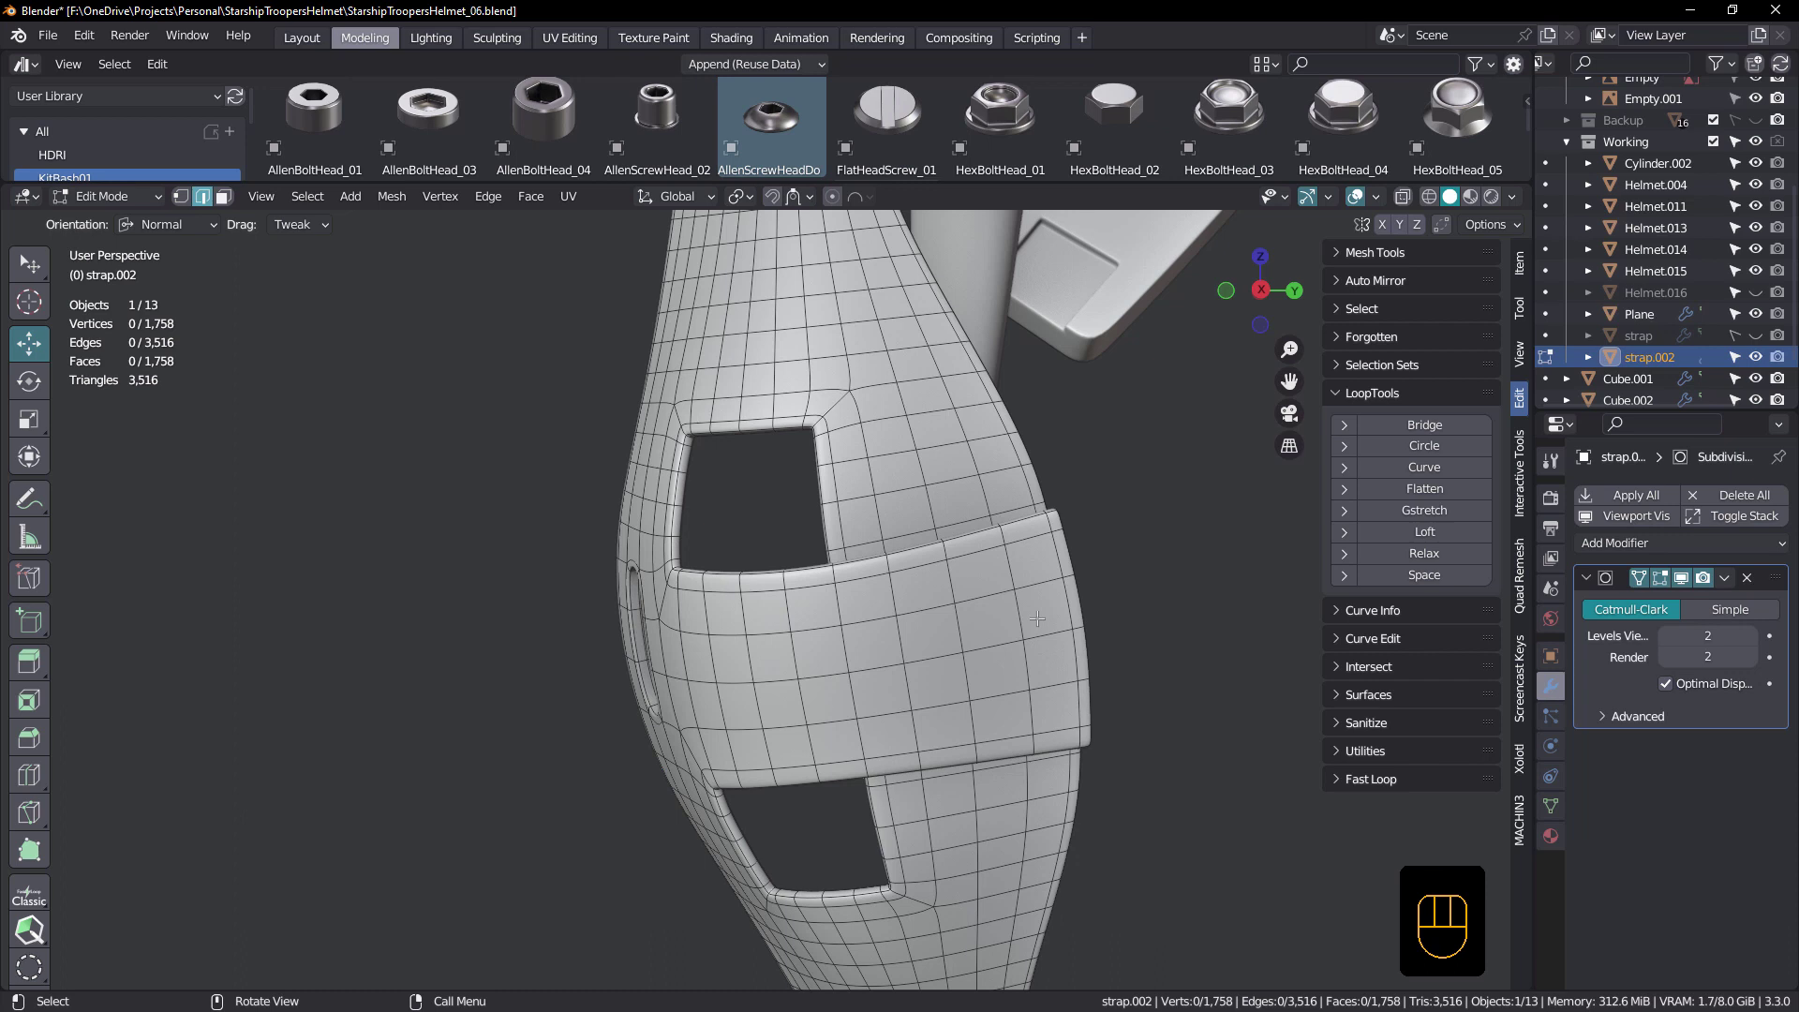
pyautogui.press('Tab')
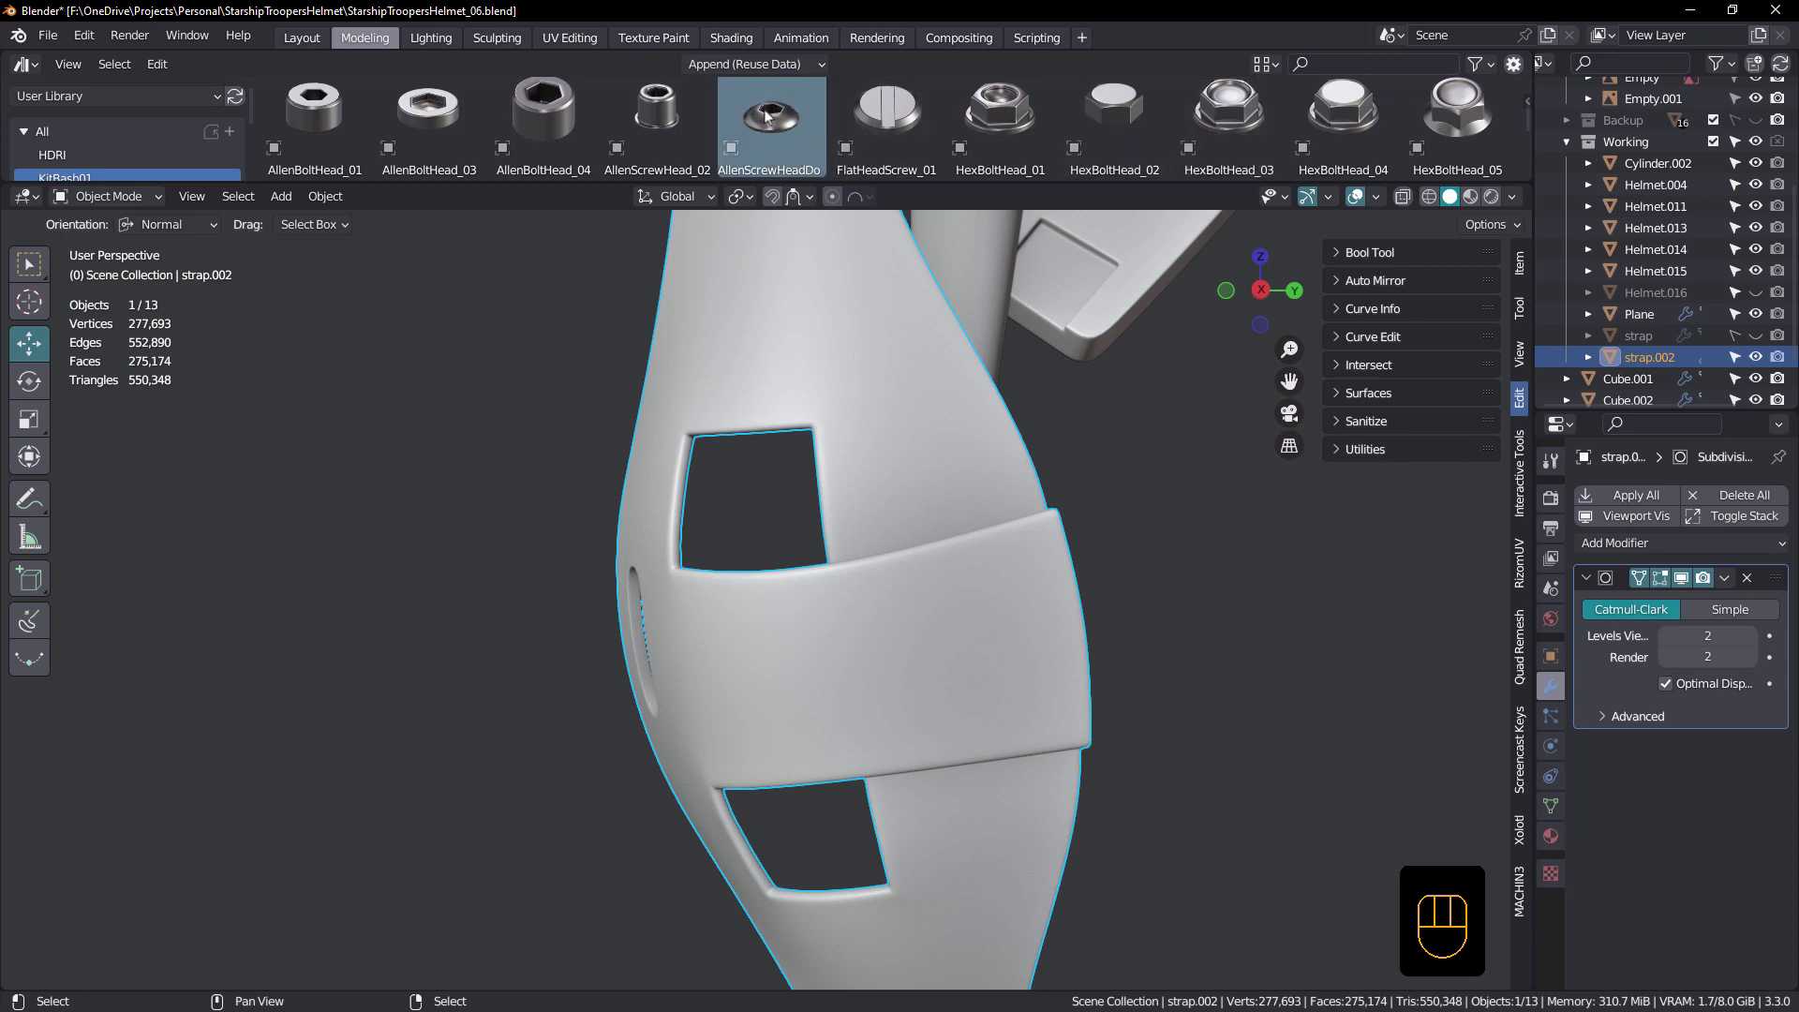
pyautogui.moveTo(766, 115); pyautogui.dragTo(1077, 590)
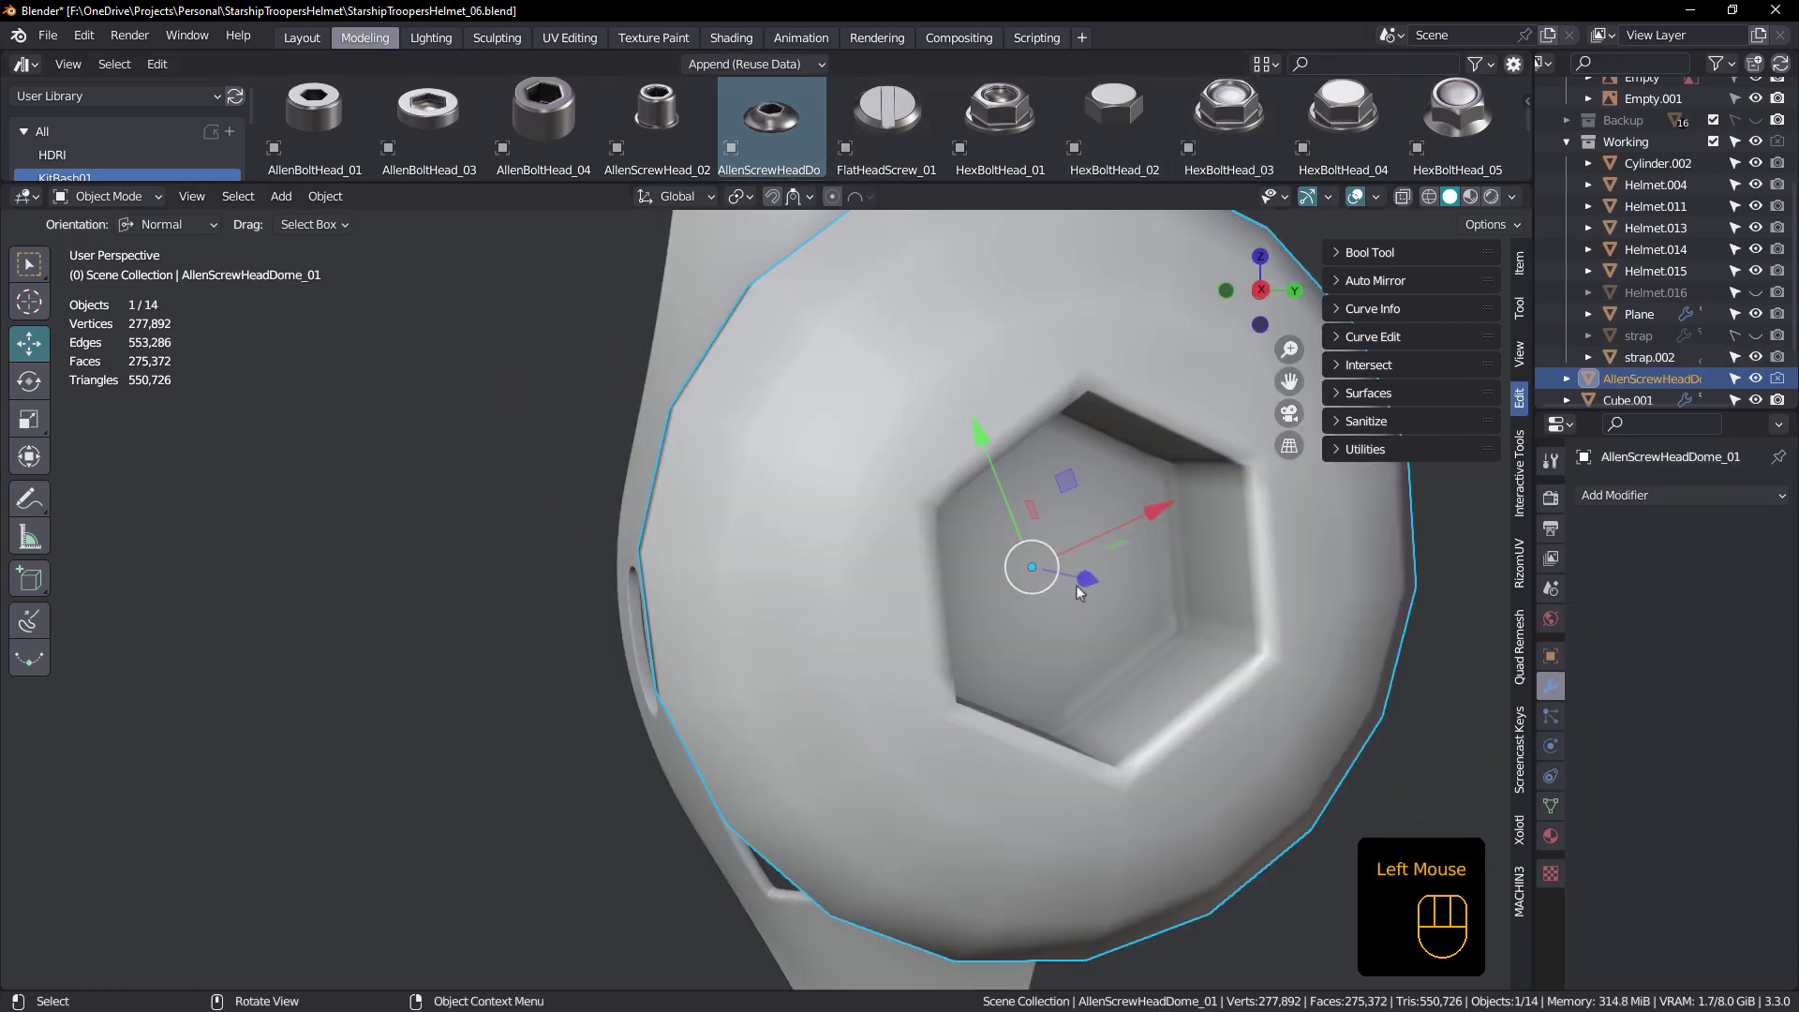
pyautogui.press('s')
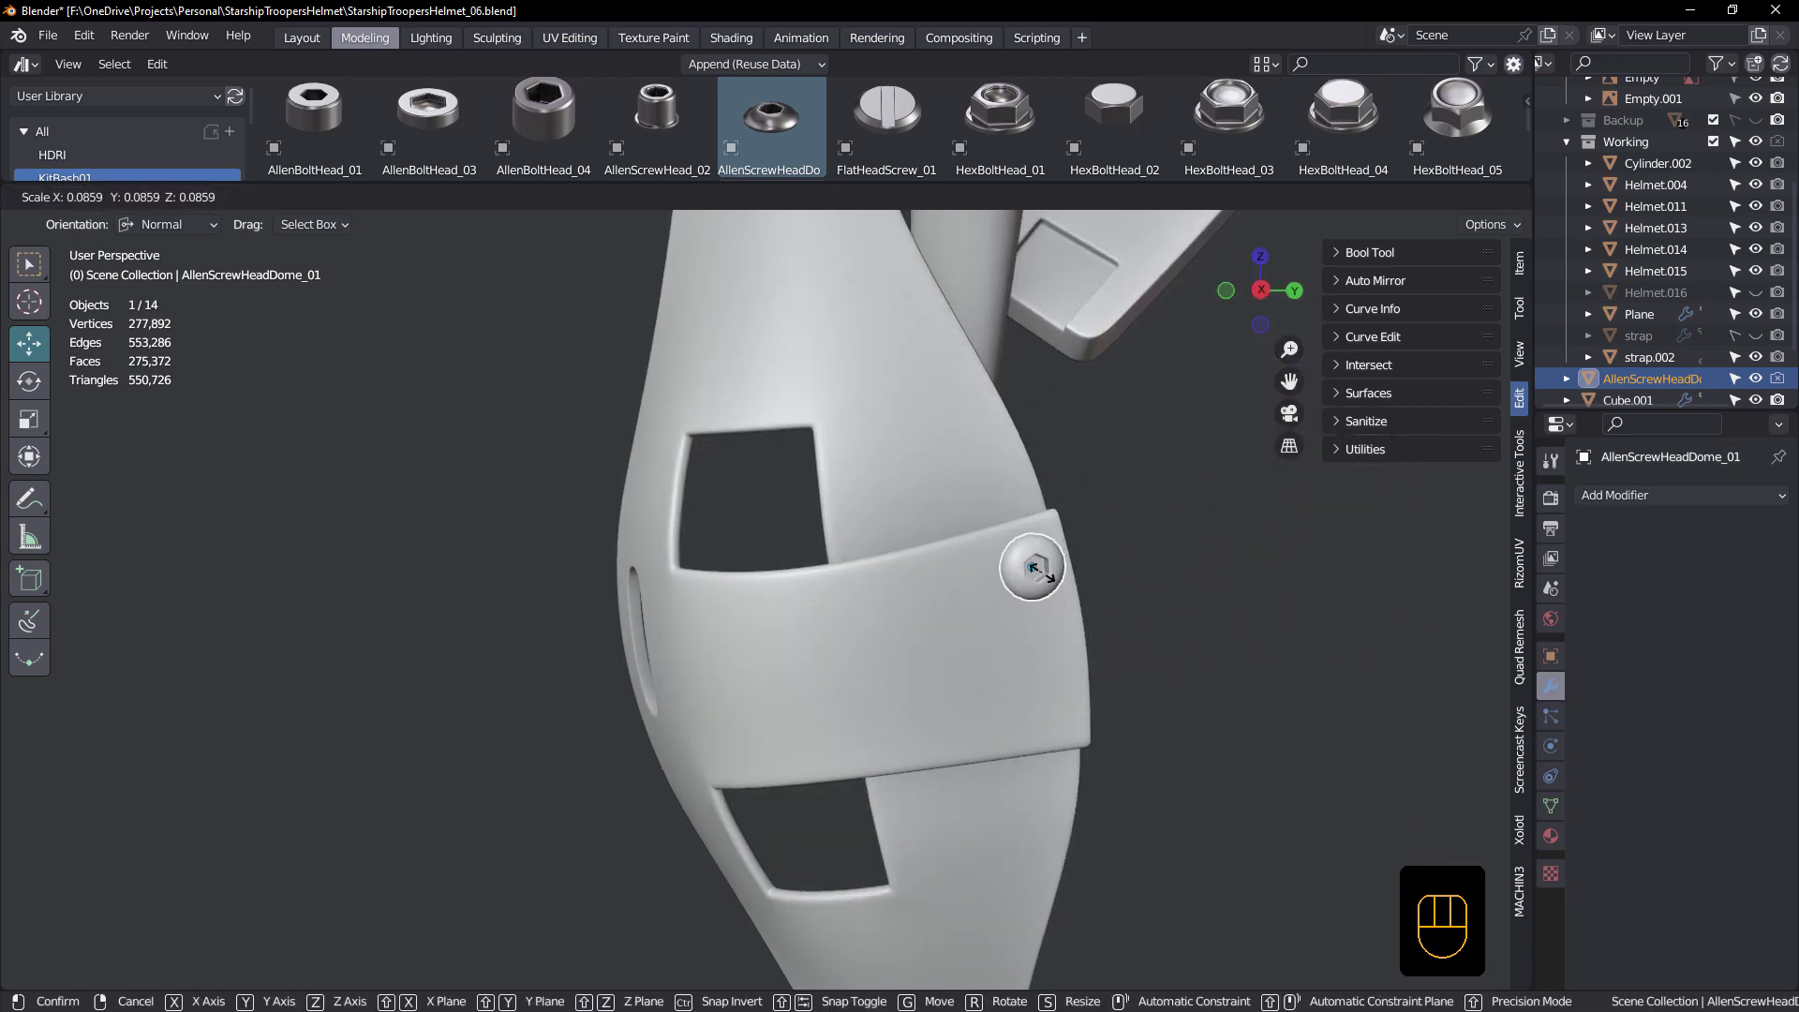
pyautogui.click(1020, 644)
pyautogui.moveTo(1019, 645)
pyautogui.mouseDown(button='middle')
pyautogui.moveTo(729, 641)
pyautogui.moveTo(726, 667)
pyautogui.moveTo(1021, 666)
pyautogui.moveTo(1048, 691)
pyautogui.moveTo(1047, 637)
pyautogui.mouseUp(button='middle')
pyautogui.press('BackSpace')
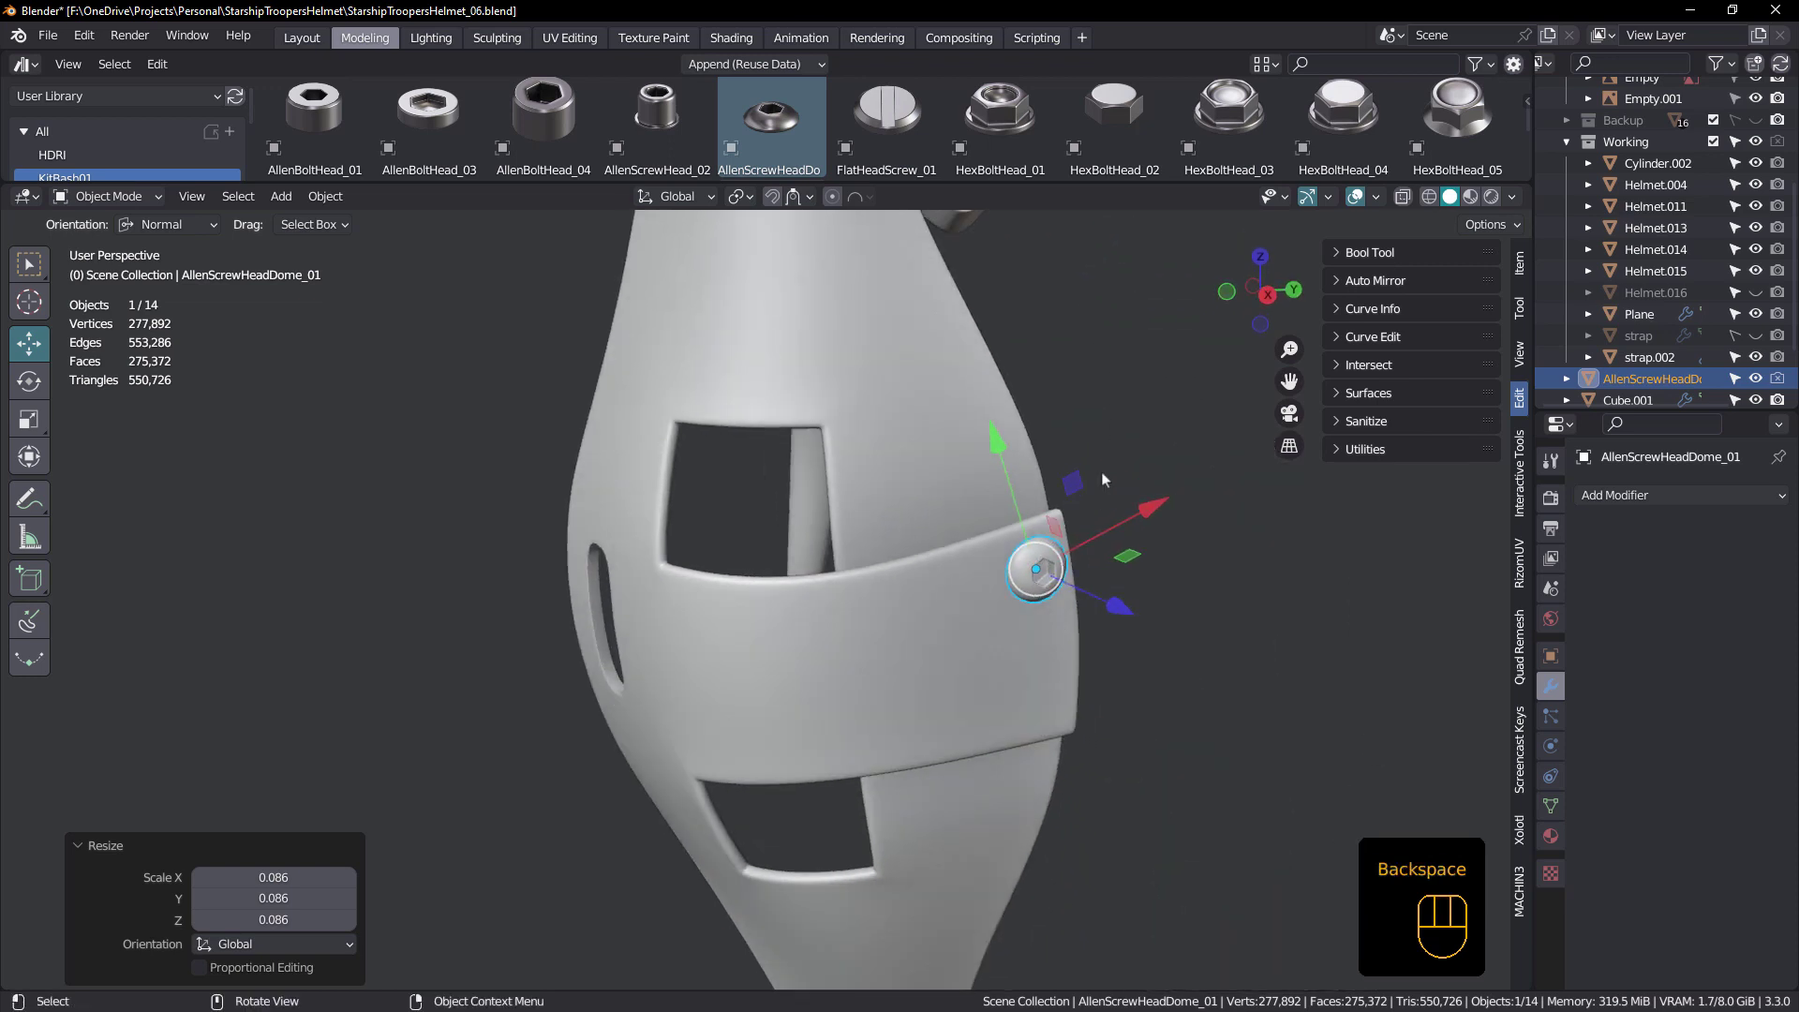
pyautogui.click(1036, 541)
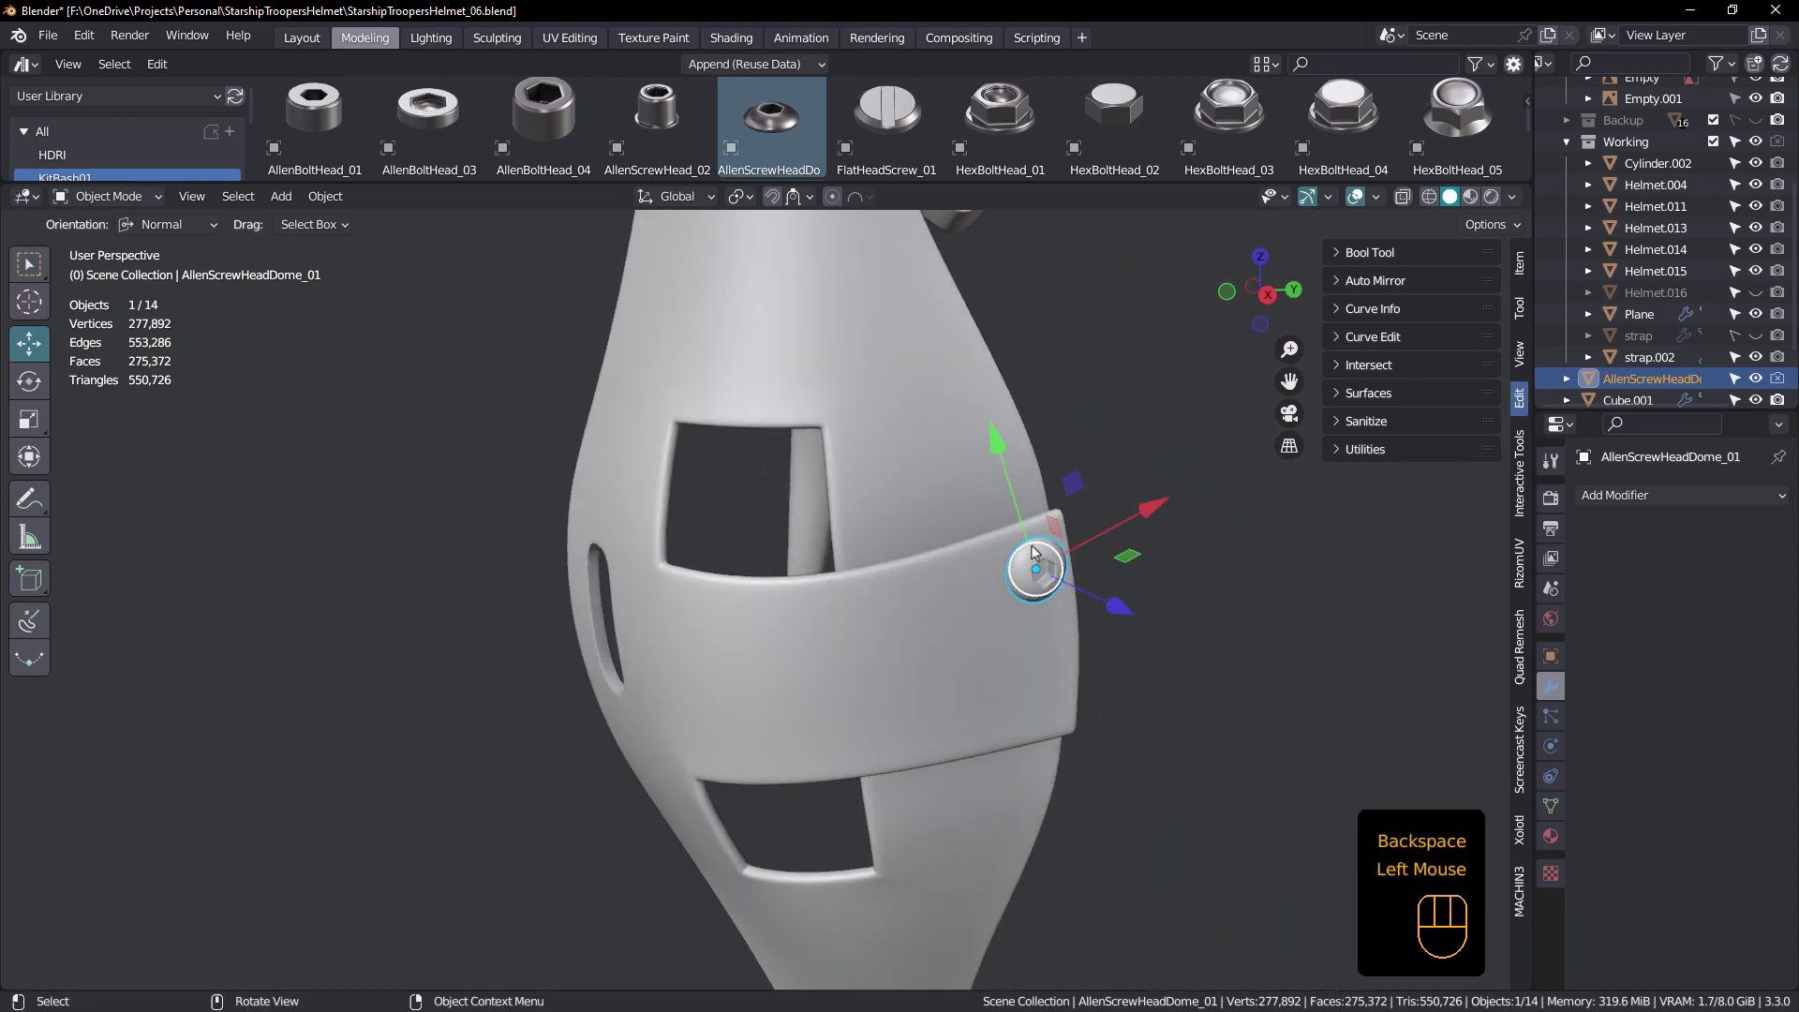
pyautogui.press('Delete')
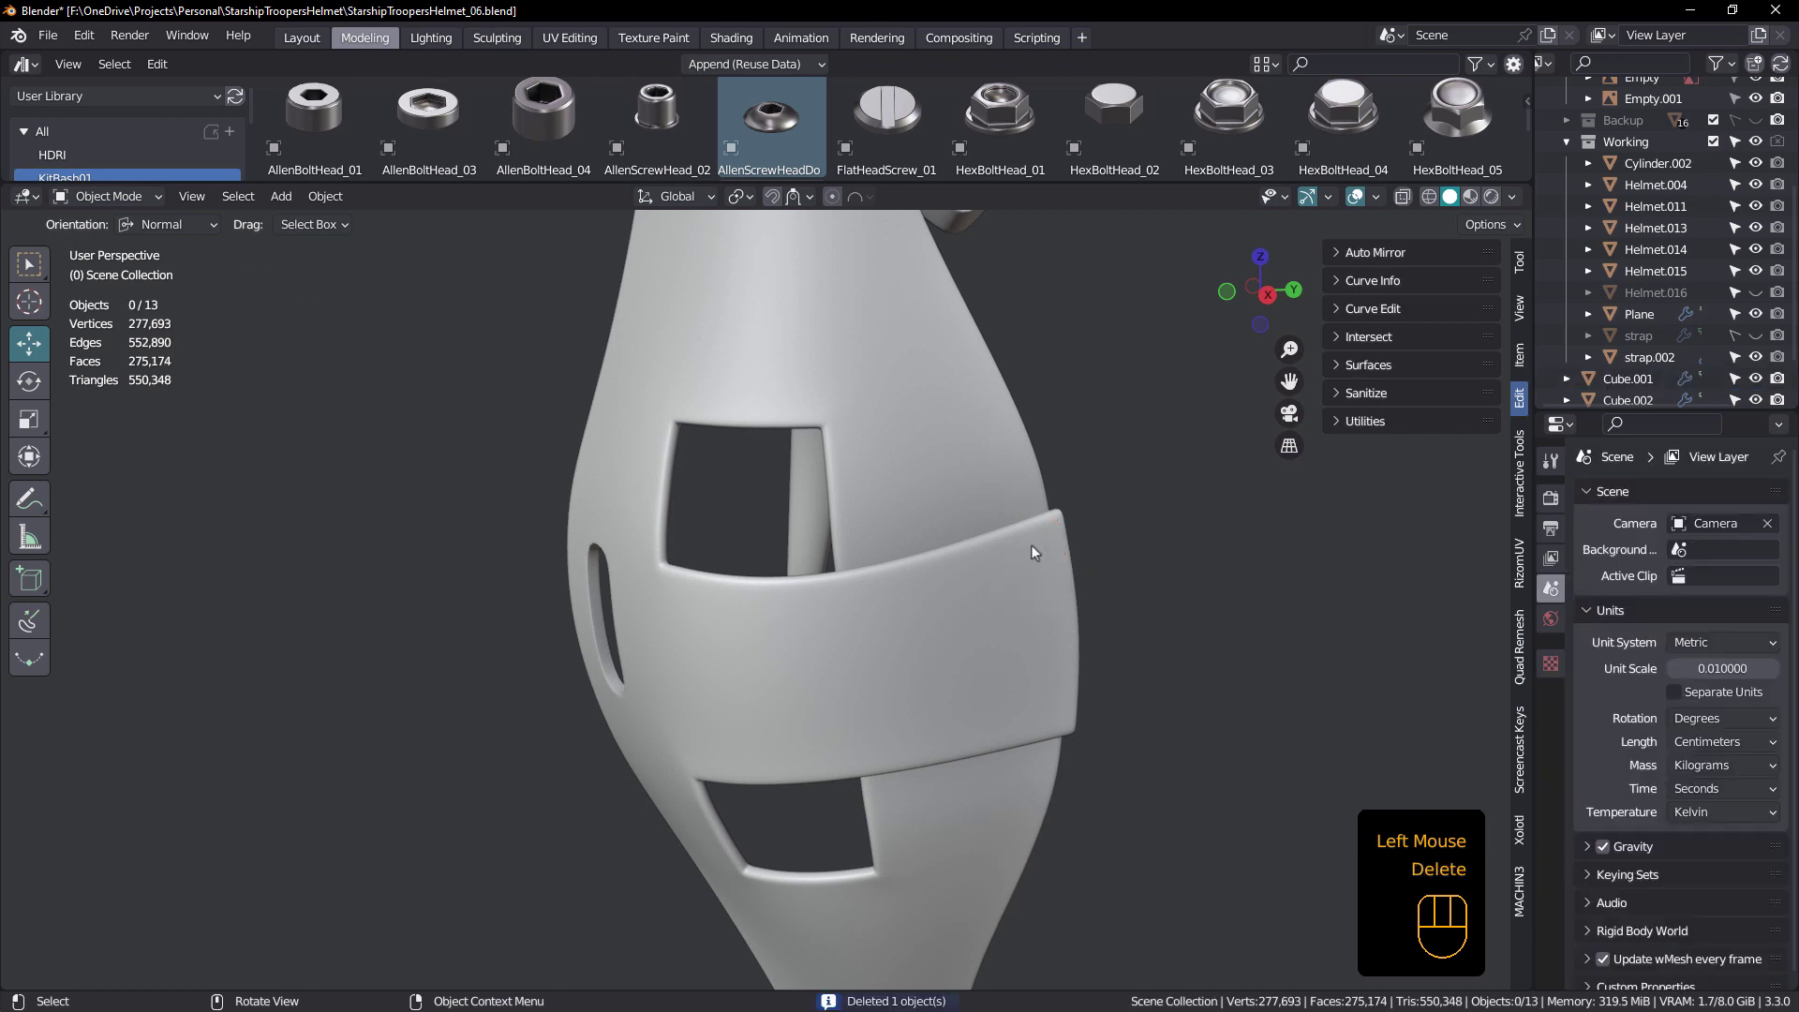
# In strap.002's Edit Mode, select the upper-right and lower-right faces at the band's right end in face mode
pyautogui.click(1031, 544)
pyautogui.press('Tab')
pyautogui.moveTo(1033, 543); pyautogui.dragTo(1024, 565, button='middle')
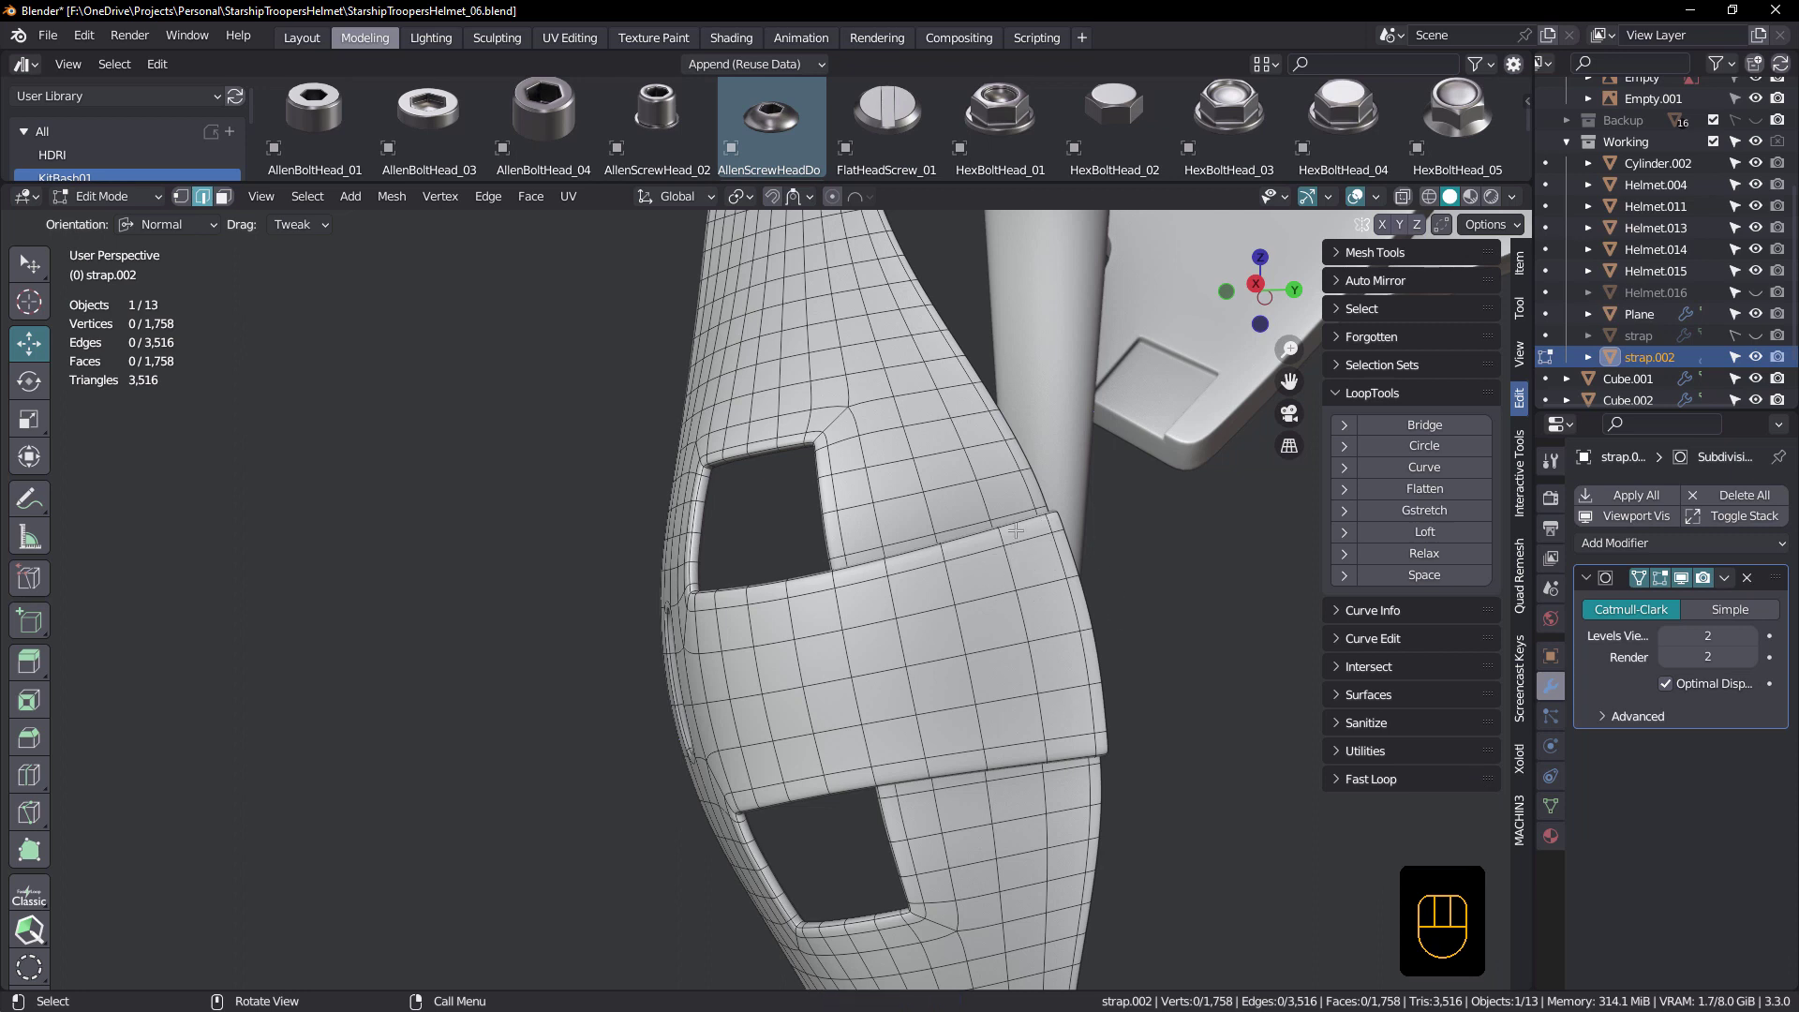
pyautogui.moveTo(1017, 565); pyautogui.dragTo(1030, 559, button='middle')
pyautogui.click(1031, 559)
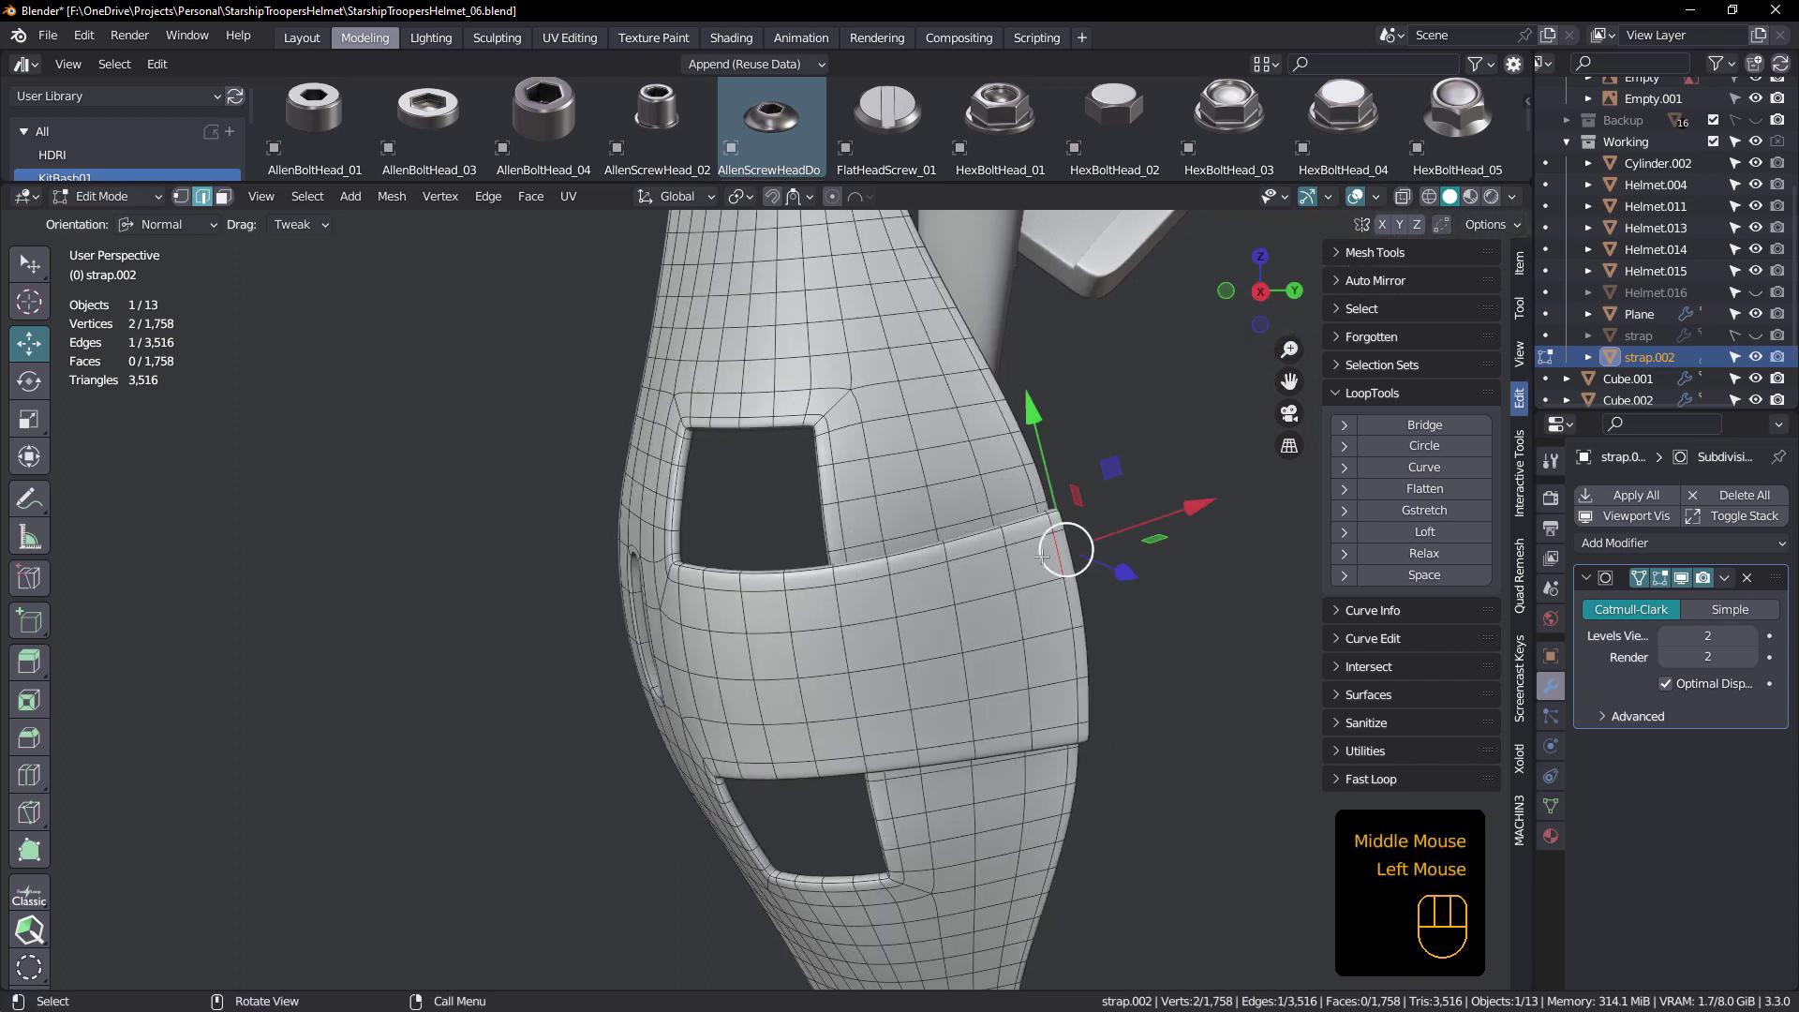
pyautogui.press('3')
pyautogui.click(1035, 560)
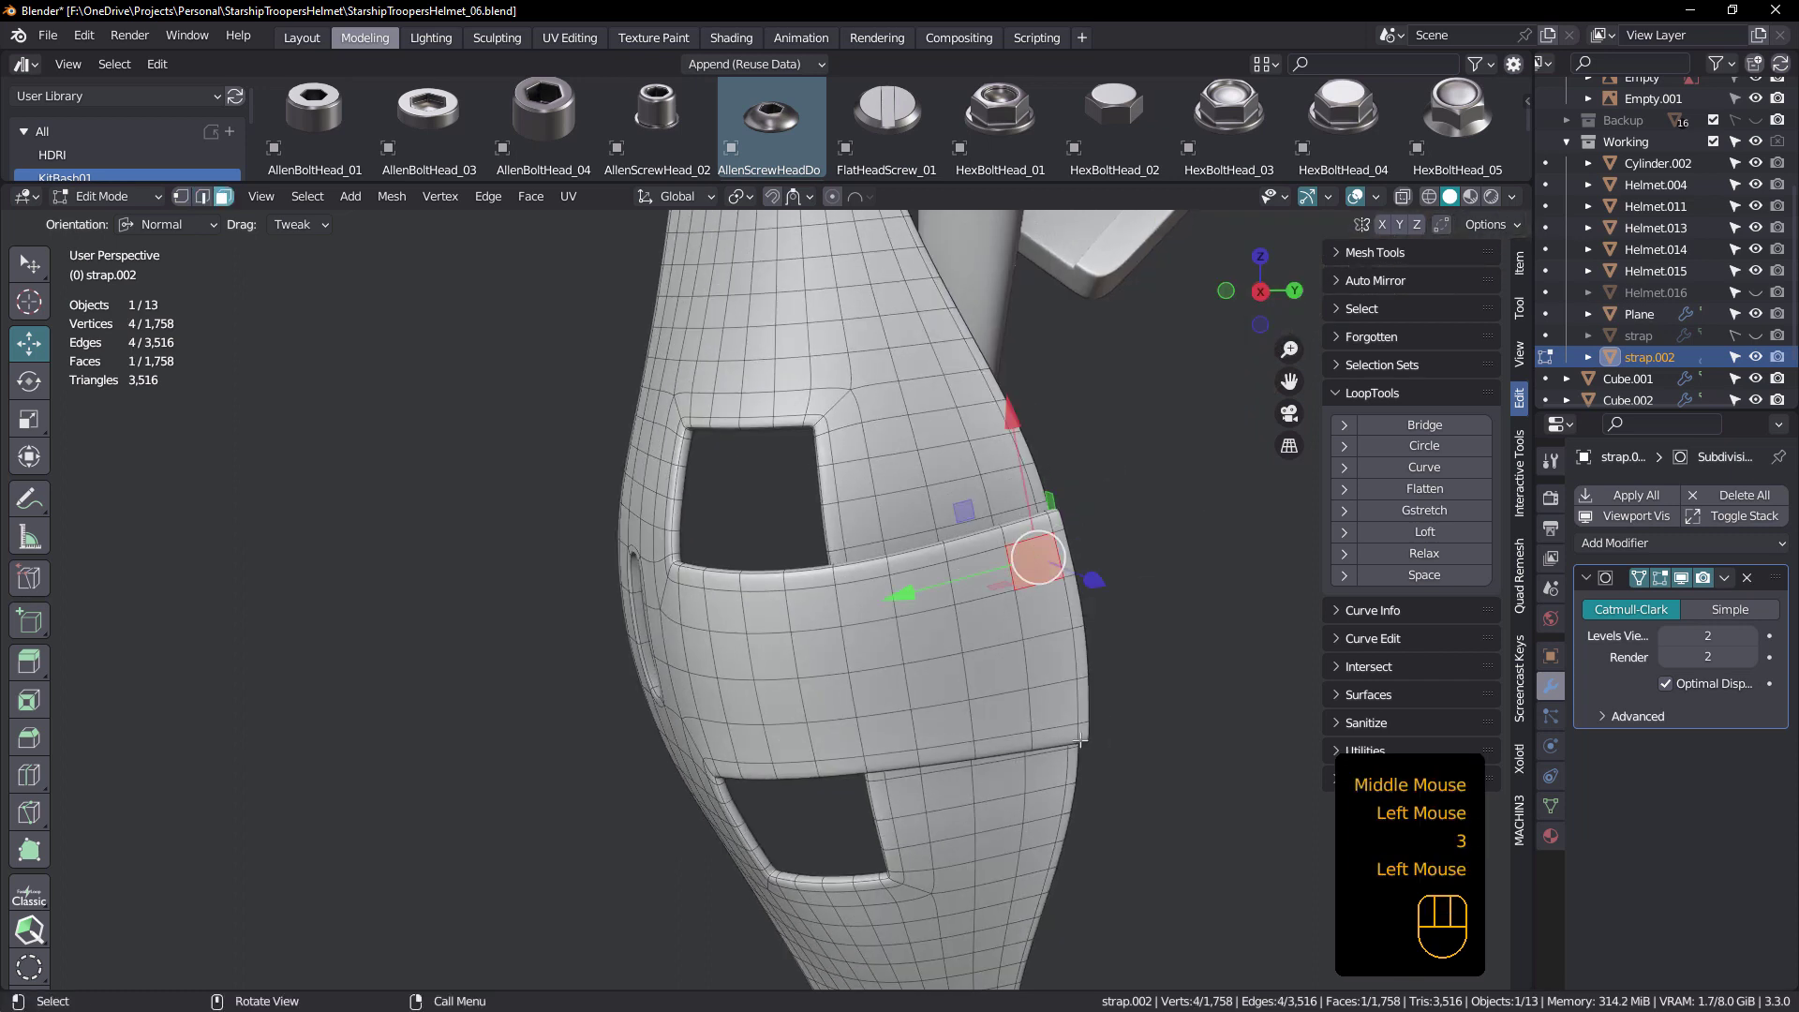
pyautogui.keyDown('shift'); pyautogui.click(1058, 700); pyautogui.keyUp('shift')
pyautogui.moveTo(1059, 701); pyautogui.dragTo(1030, 580, button='middle')
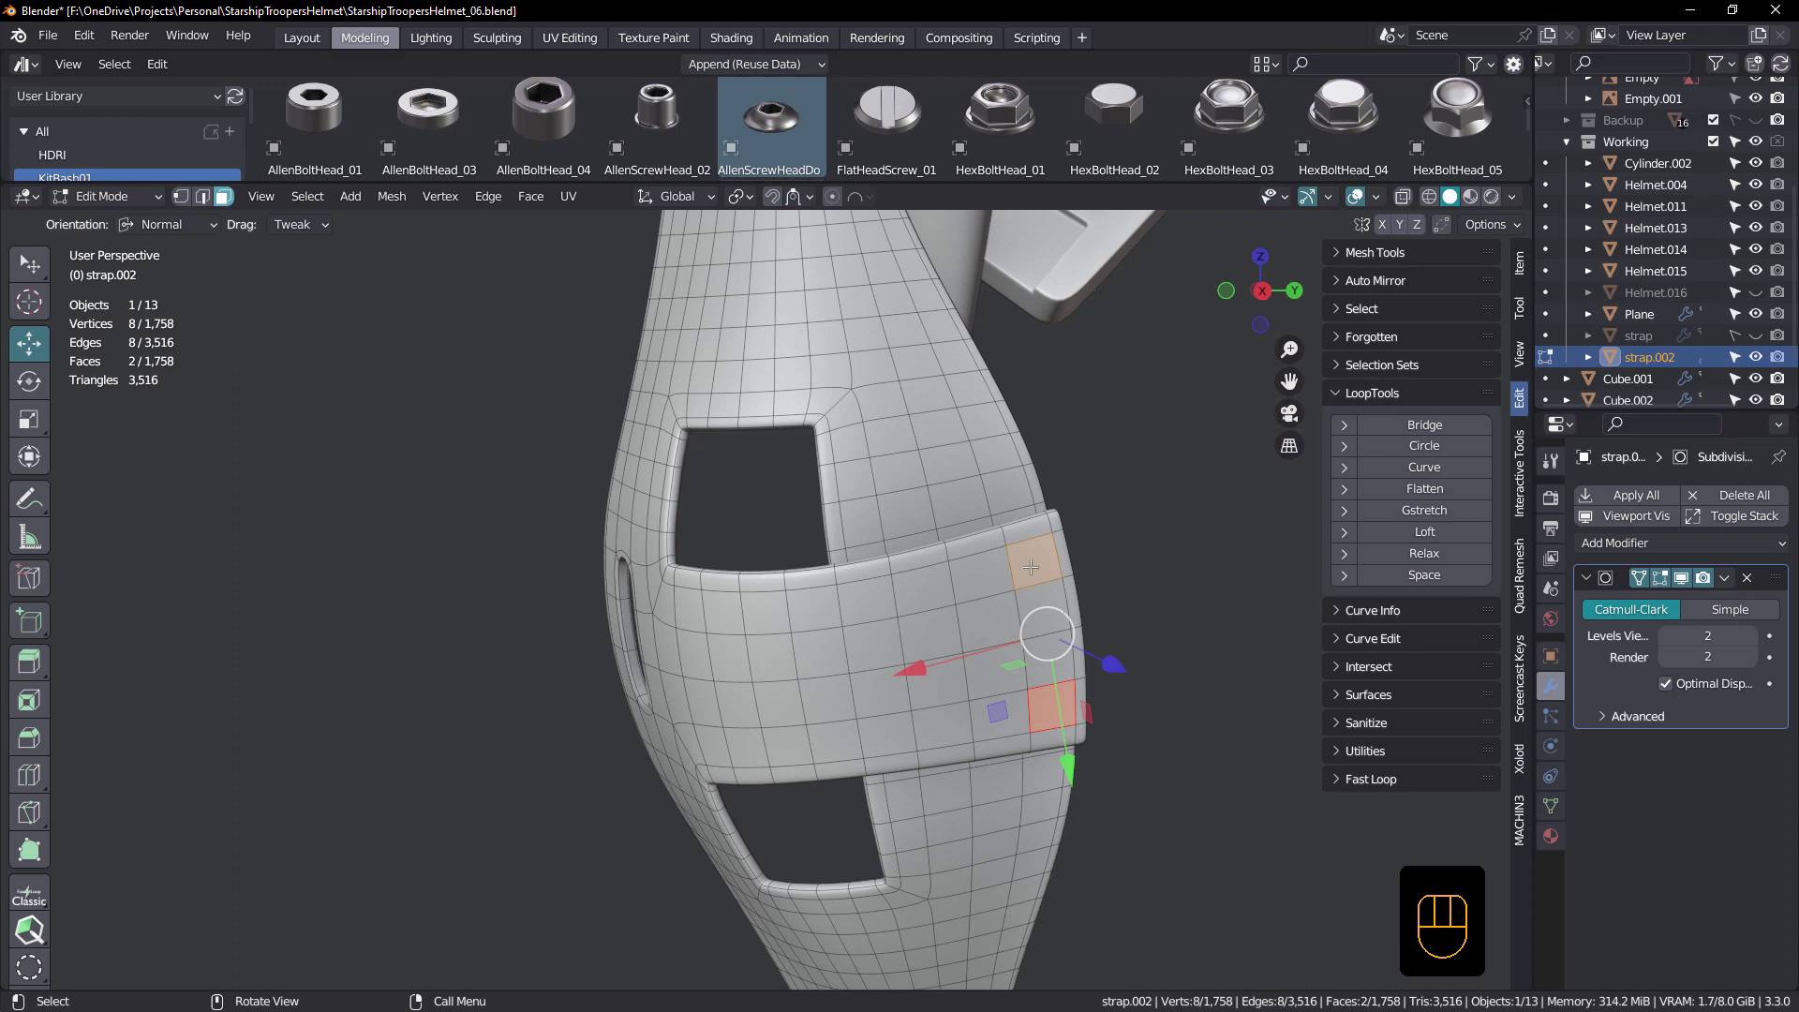
# Separate the two selected faces into strap.003 and isolate it in Local View
pyautogui.press('f')
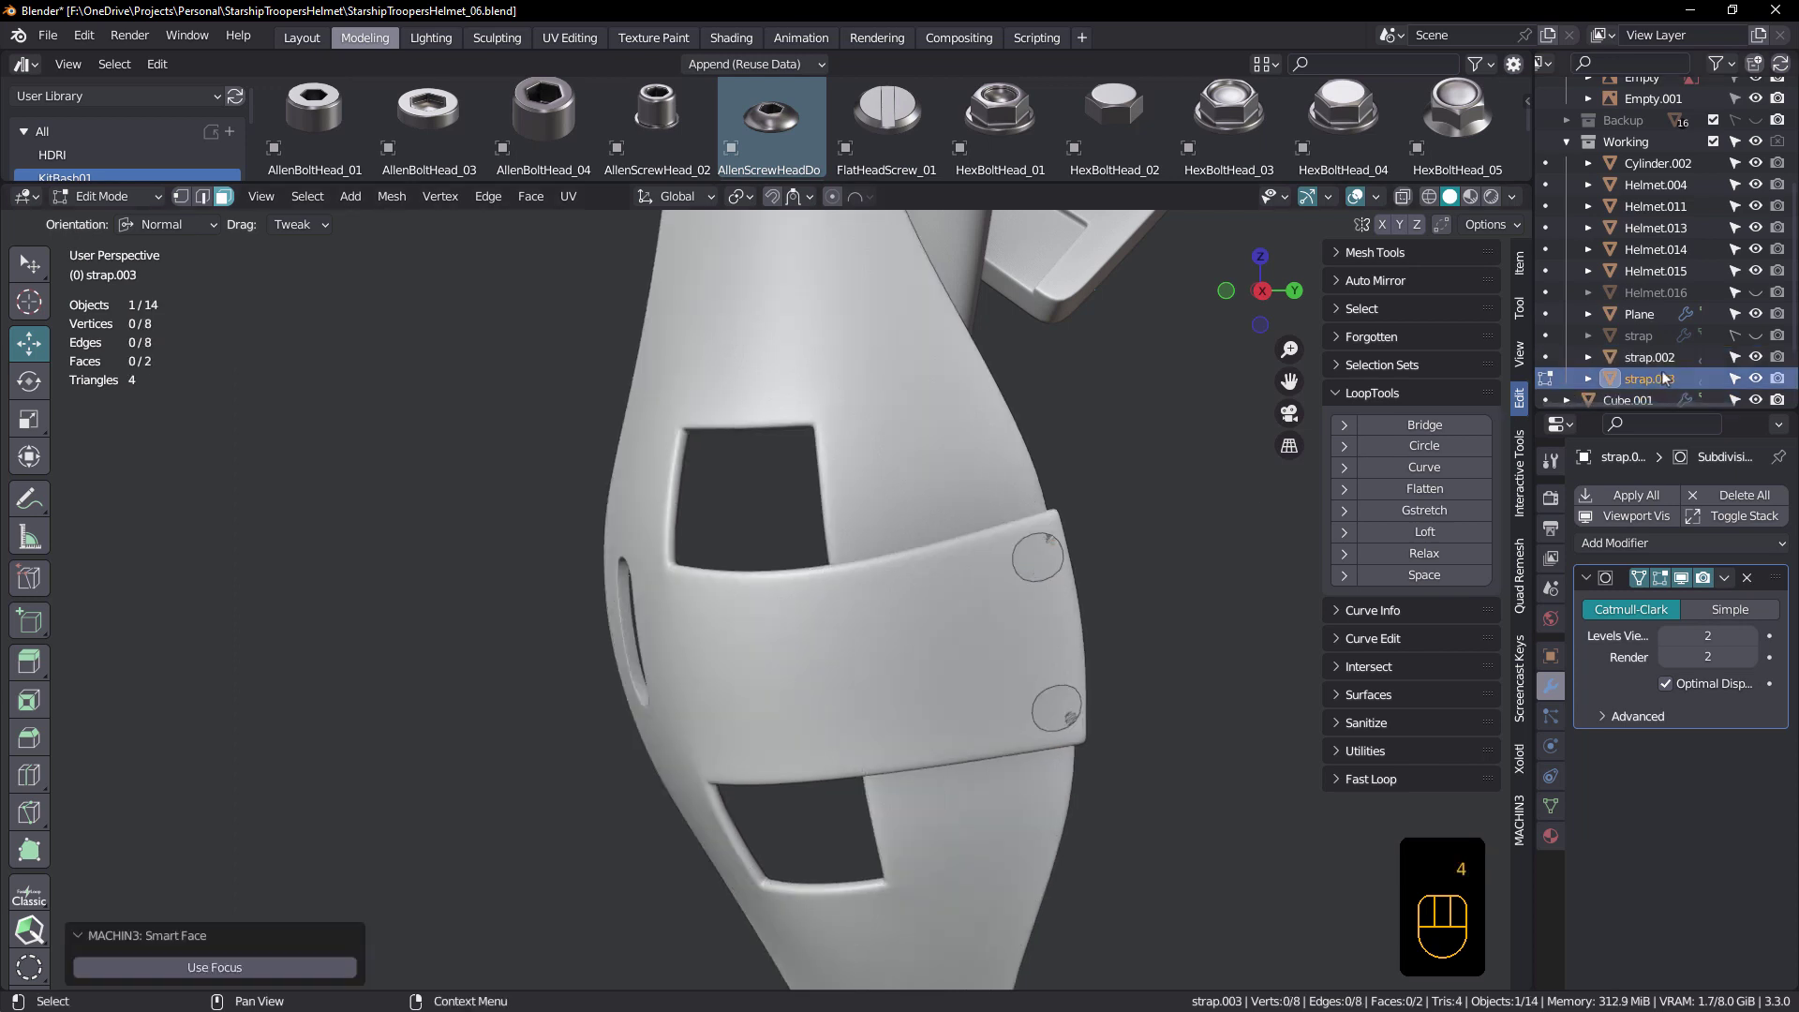
pyautogui.moveTo(1024, 619); pyautogui.dragTo(1032, 596, button='middle')
pyautogui.press('Tab')
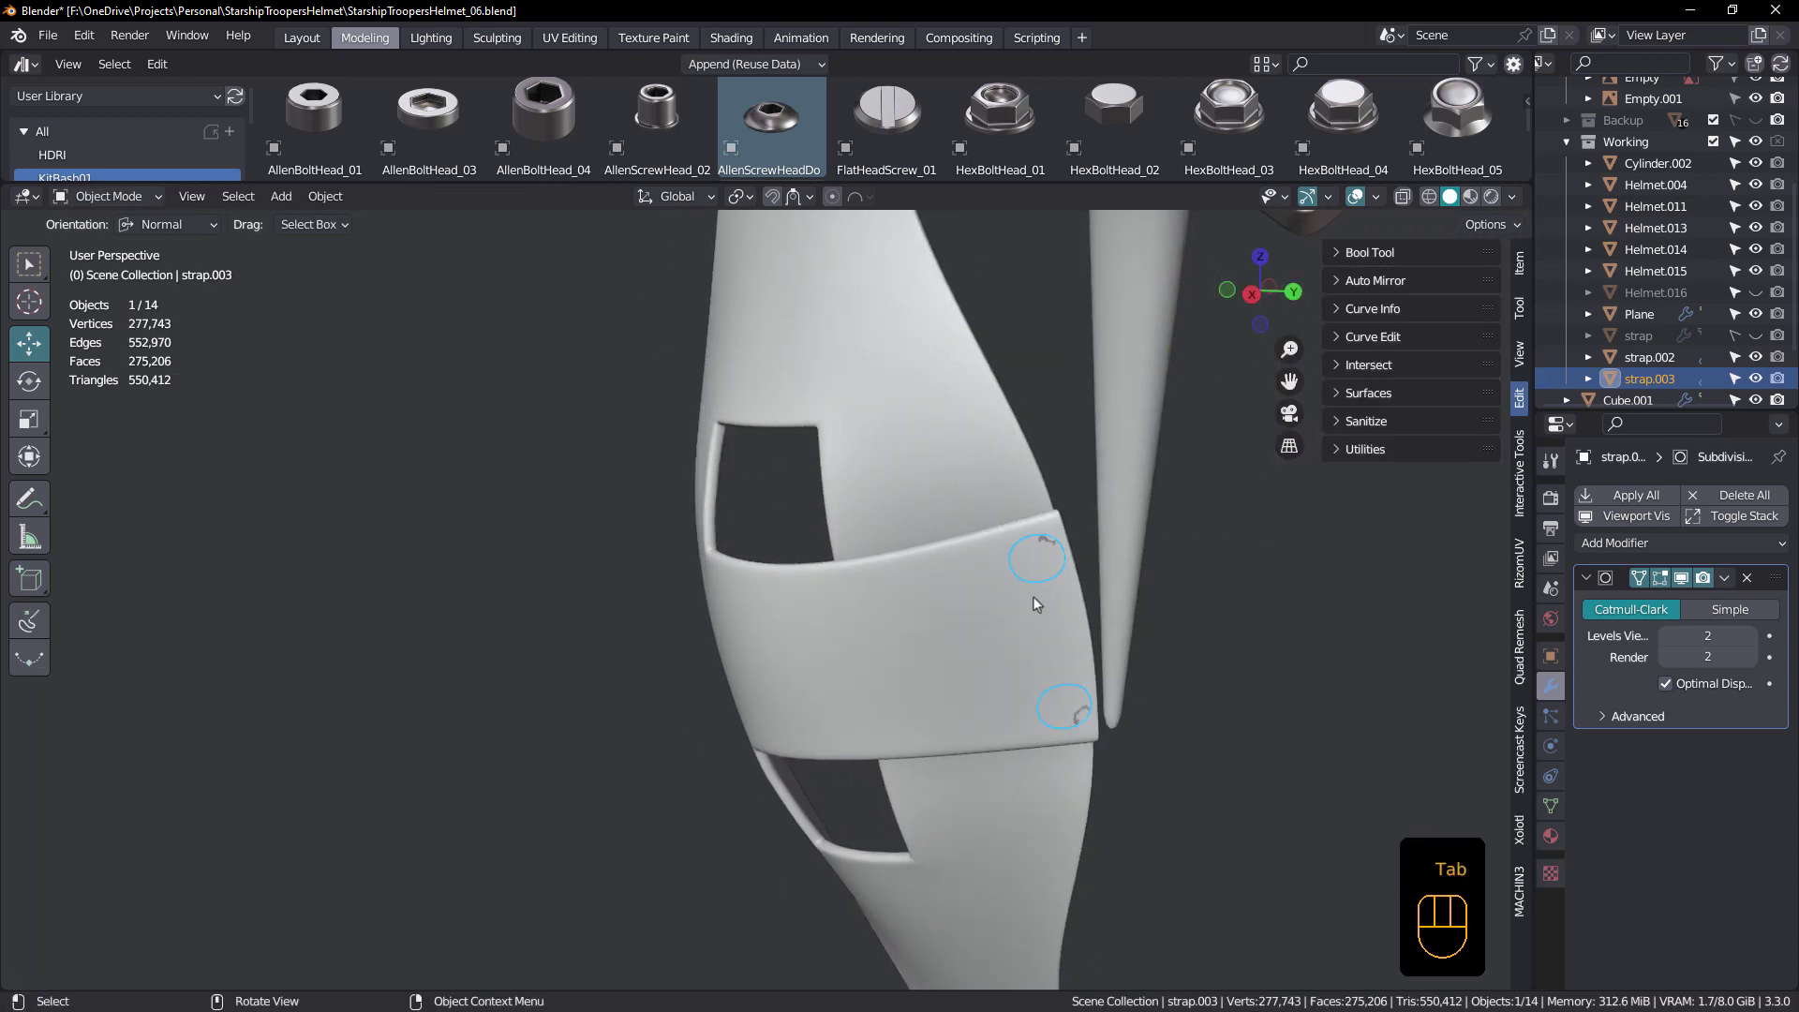
pyautogui.press('/')
# Select both of strap.003's faces, upper and lower, in Edit Mode
pyautogui.press('Tab')
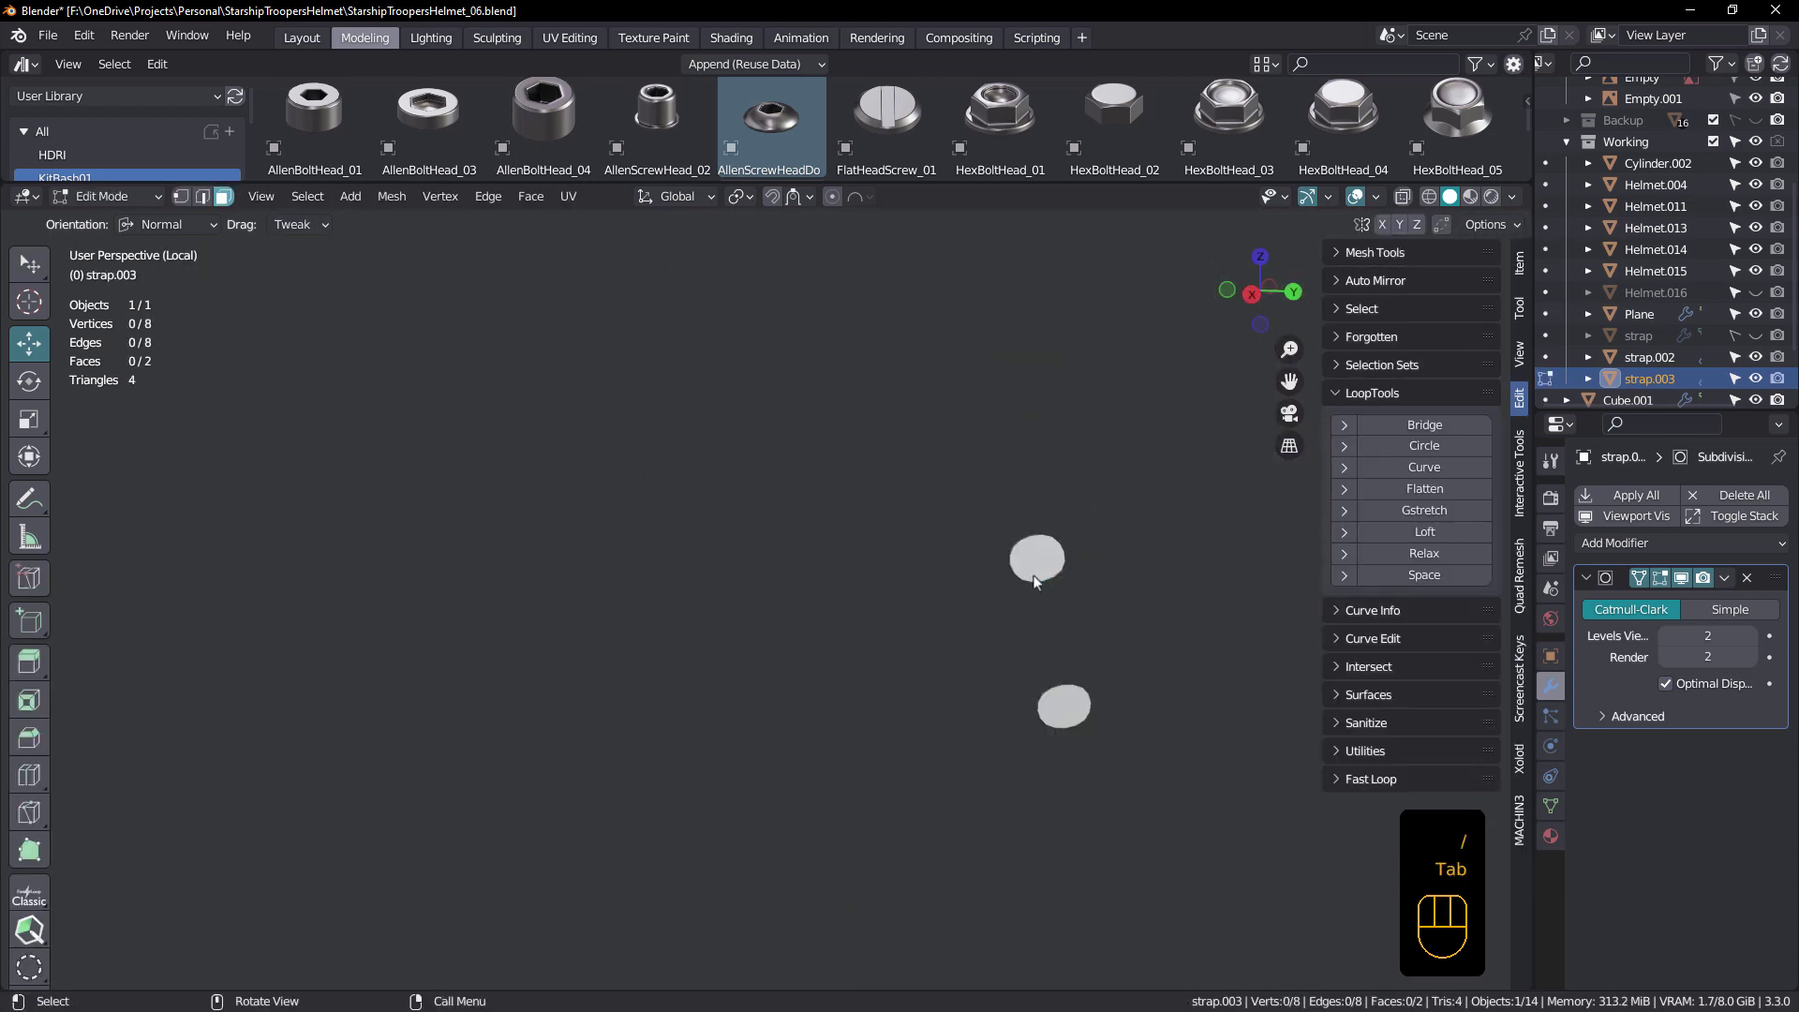
pyautogui.click(1038, 565)
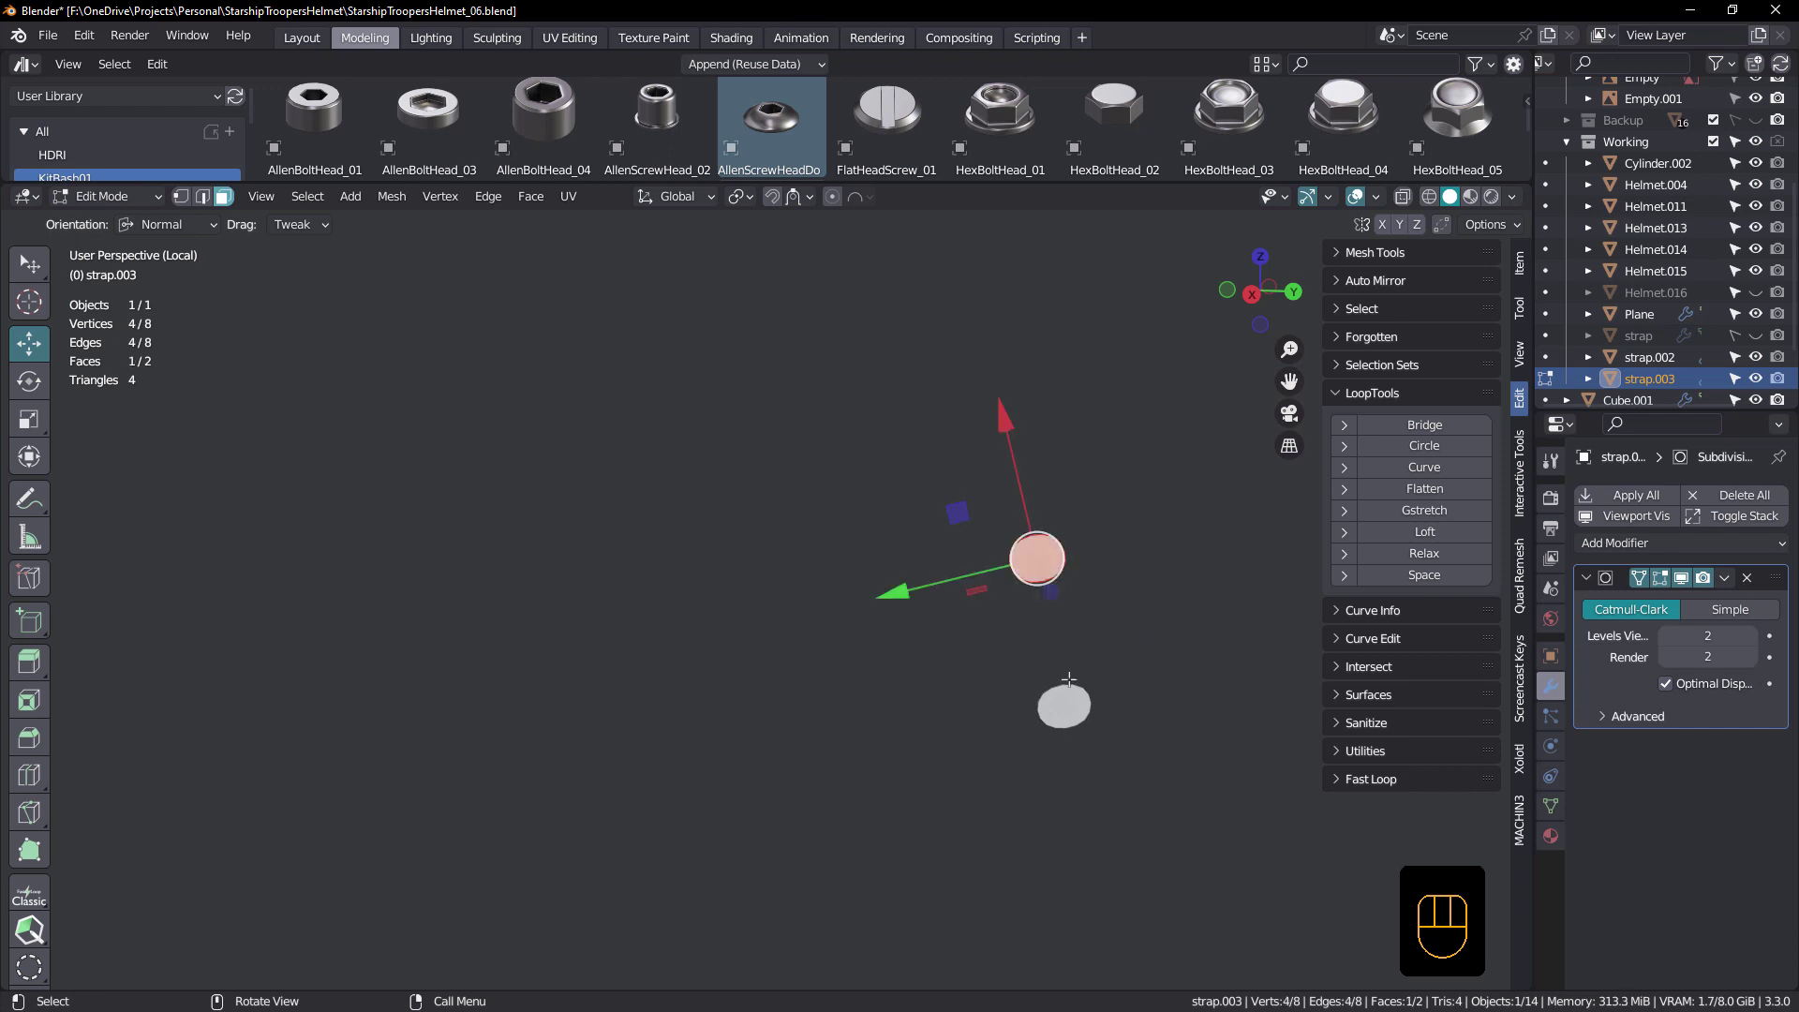
pyautogui.press('Tab')
pyautogui.click(1076, 705)
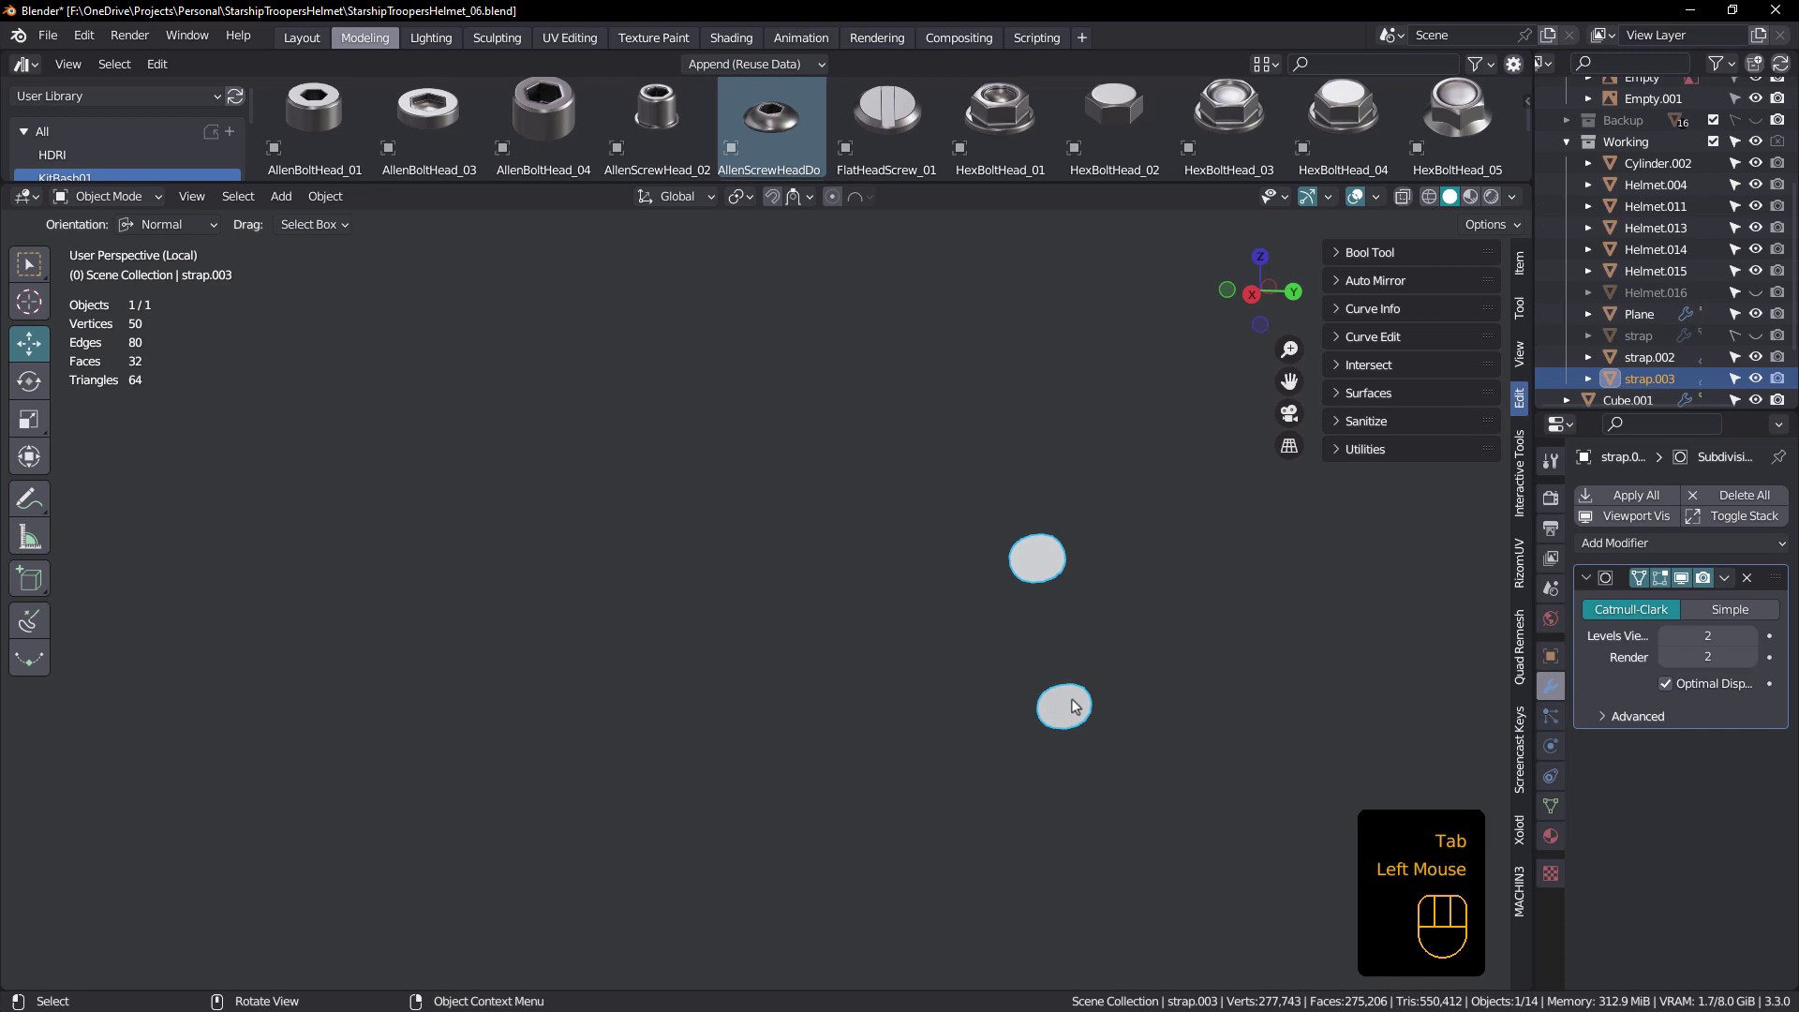
pyautogui.press('Tab')
pyautogui.keyDown('shift'); pyautogui.click(1075, 702); pyautogui.keyUp('shift')
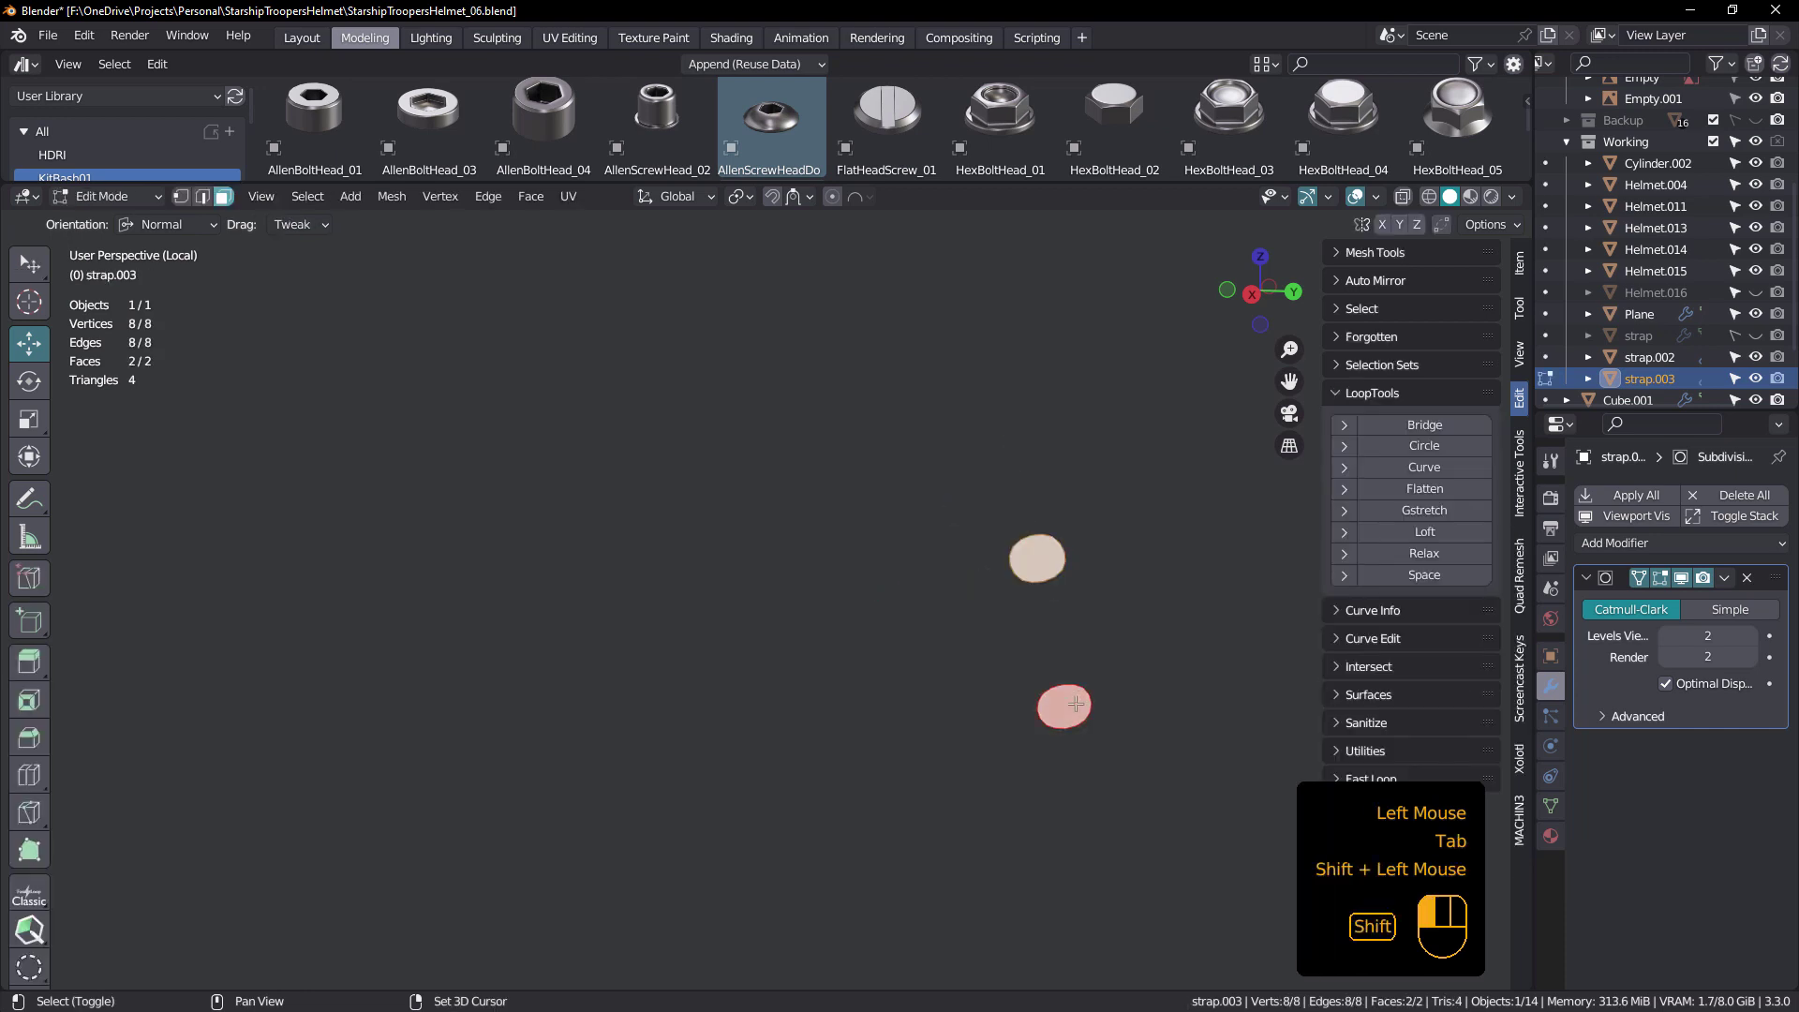
# Subdivide the two square faces and round them into circles with LoopTools Circle
pyautogui.press('q')
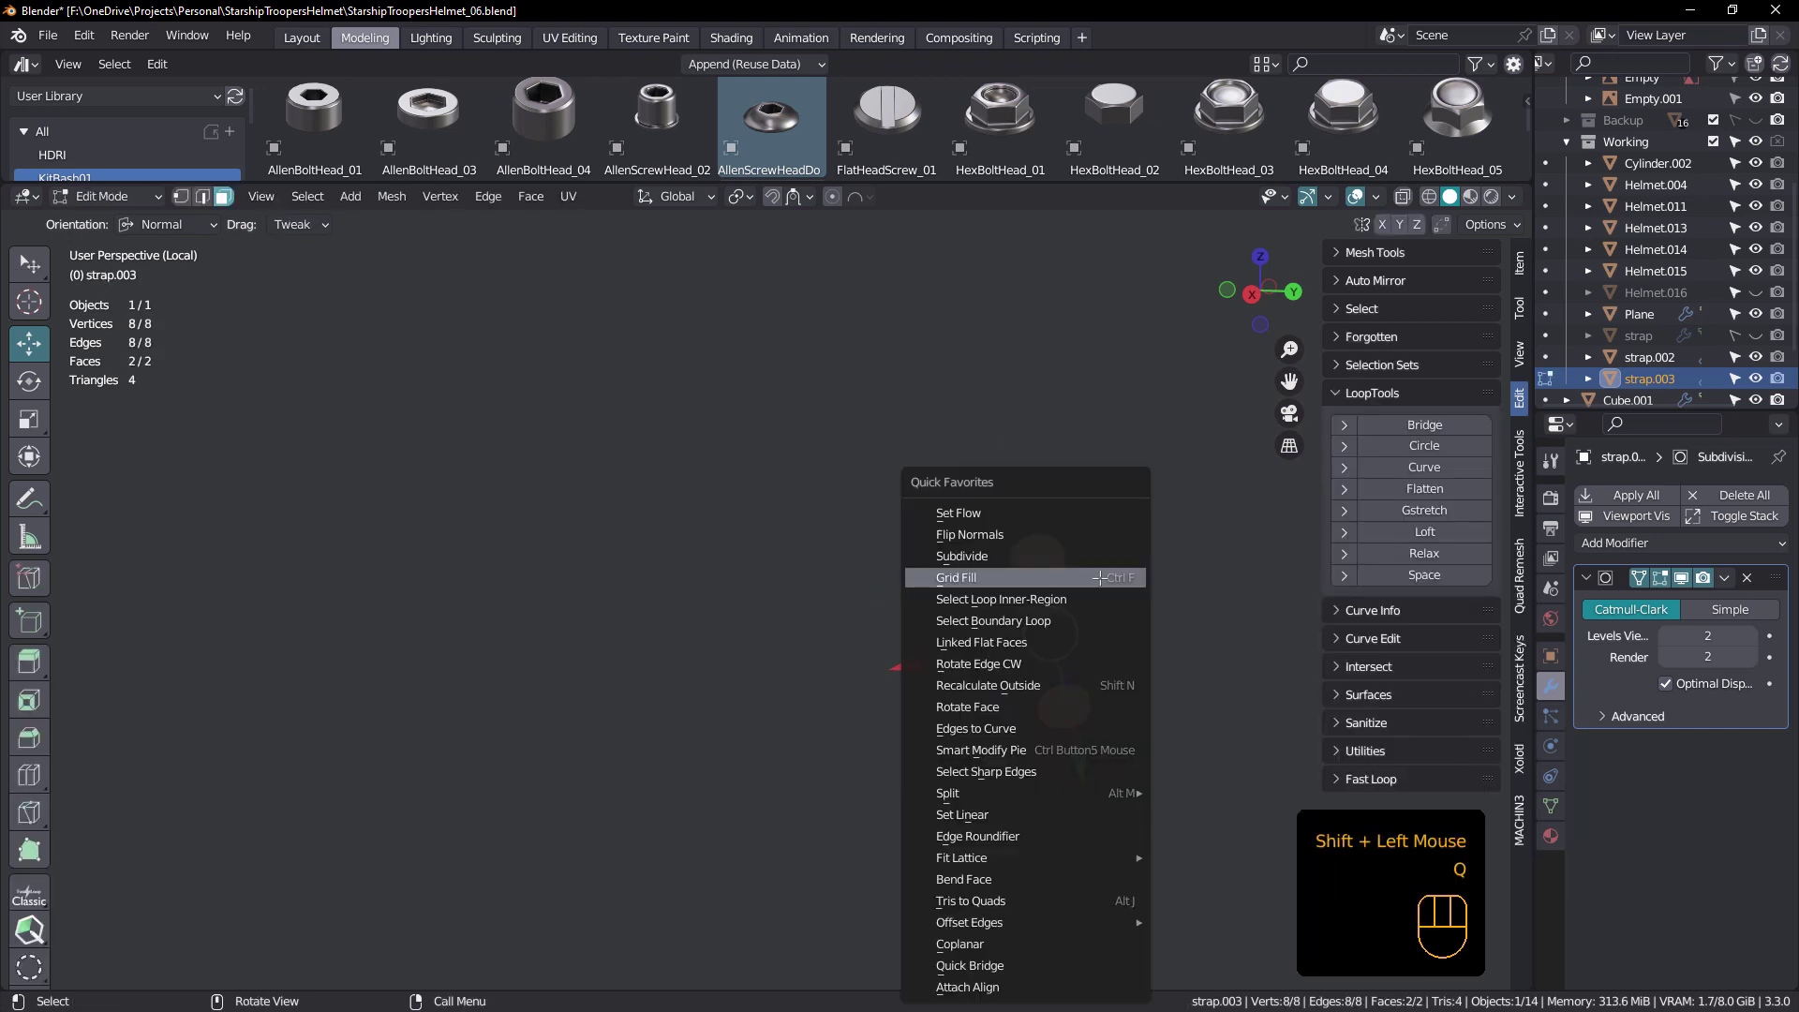
pyautogui.click(1060, 560)
pyautogui.middleClick(1055, 558)
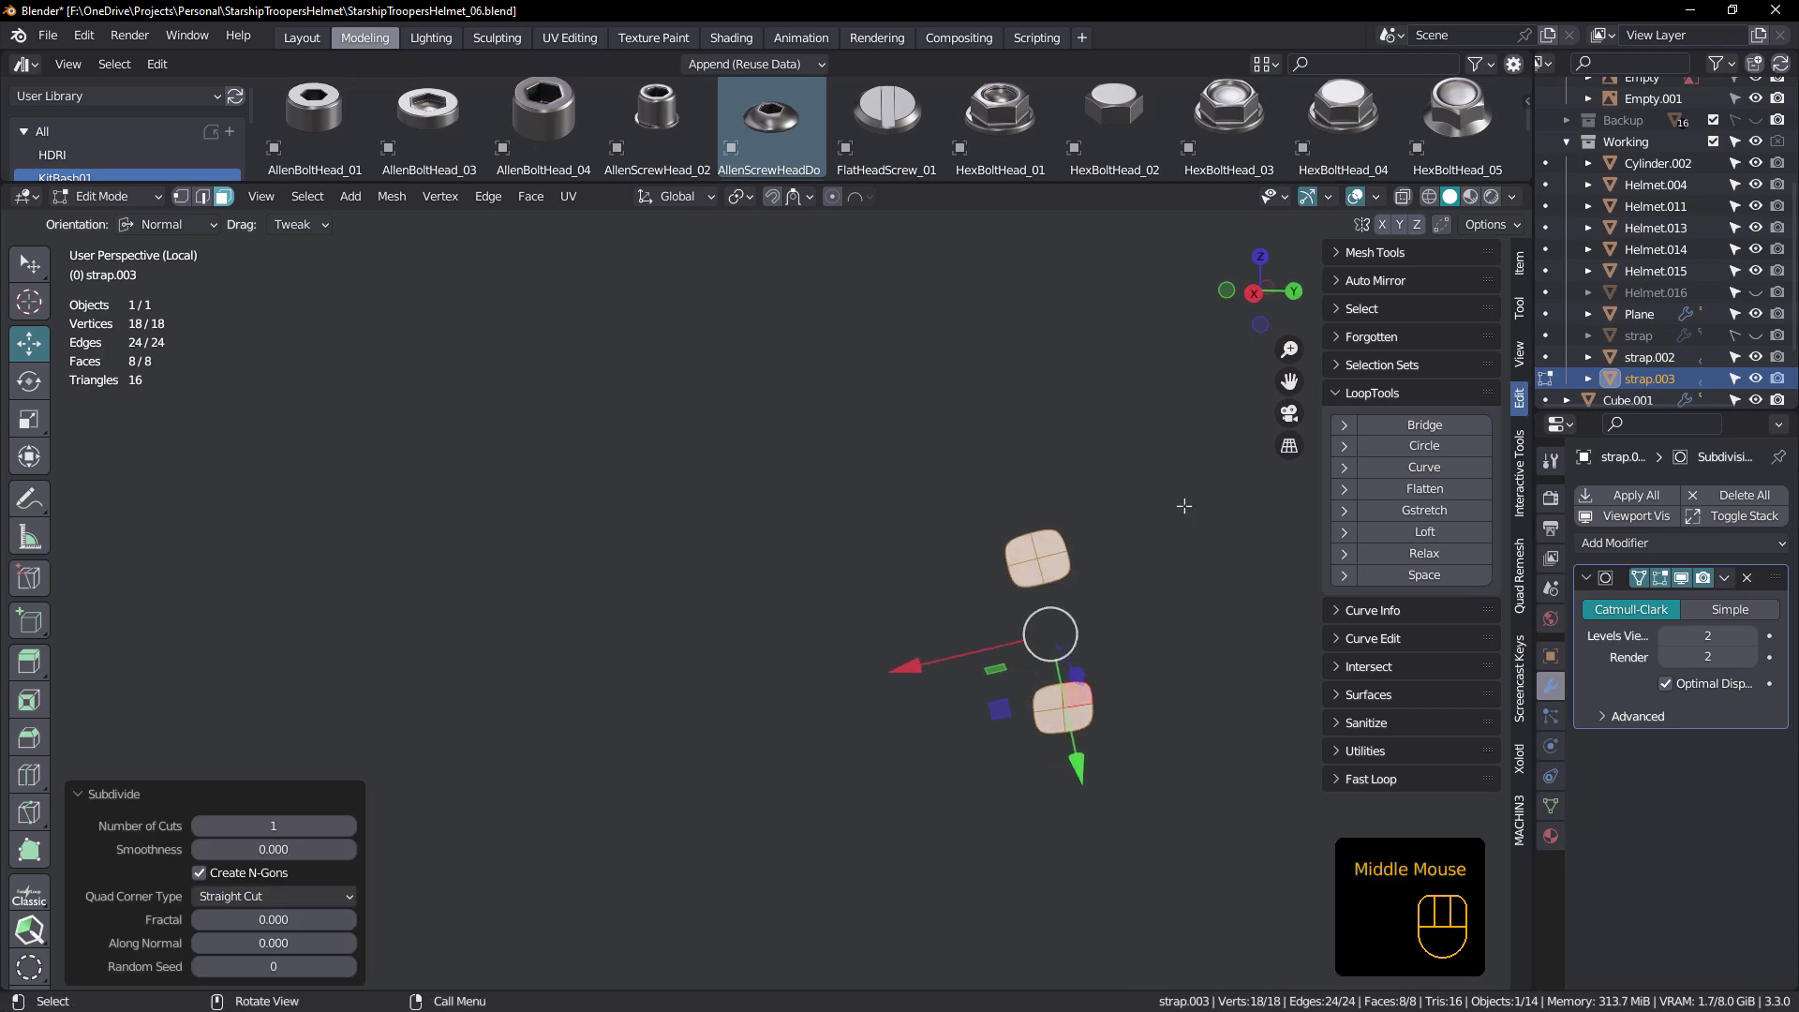
pyautogui.click(1423, 446)
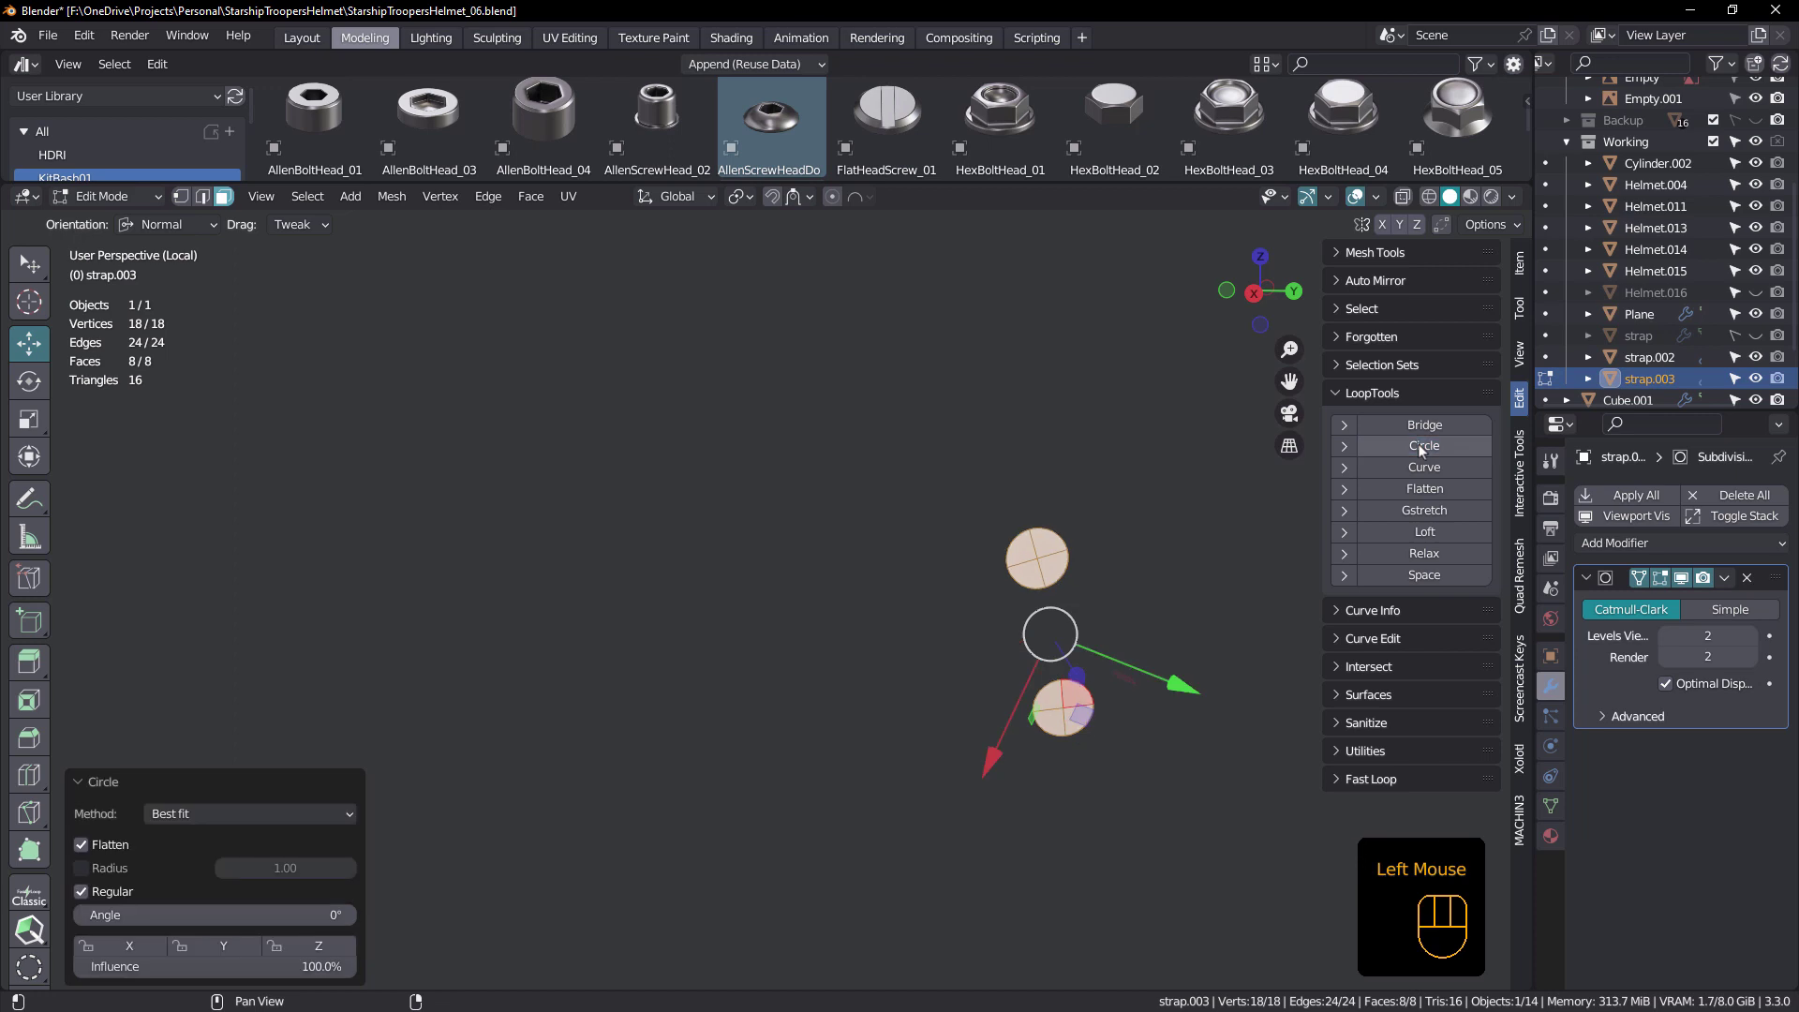
pyautogui.moveTo(1073, 630); pyautogui.dragTo(1093, 609, button='middle')
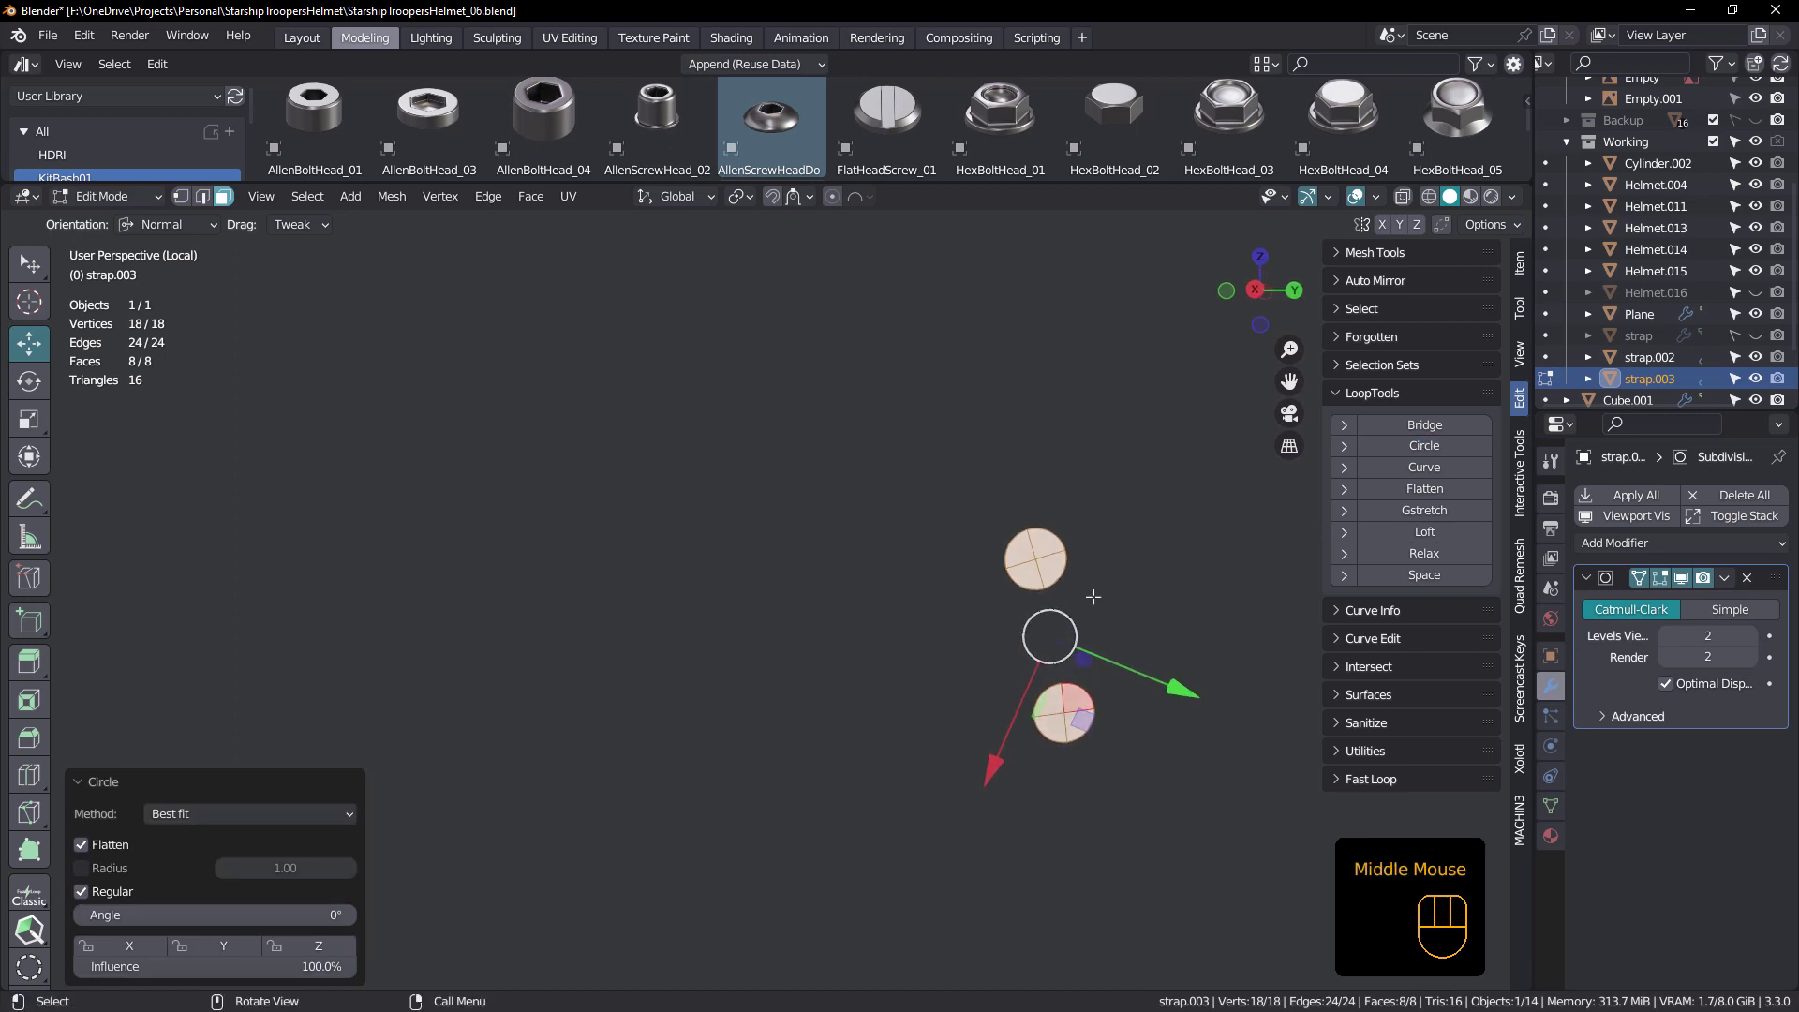
# Inset the round faces three times to form concentric rings
pyautogui.press('i')
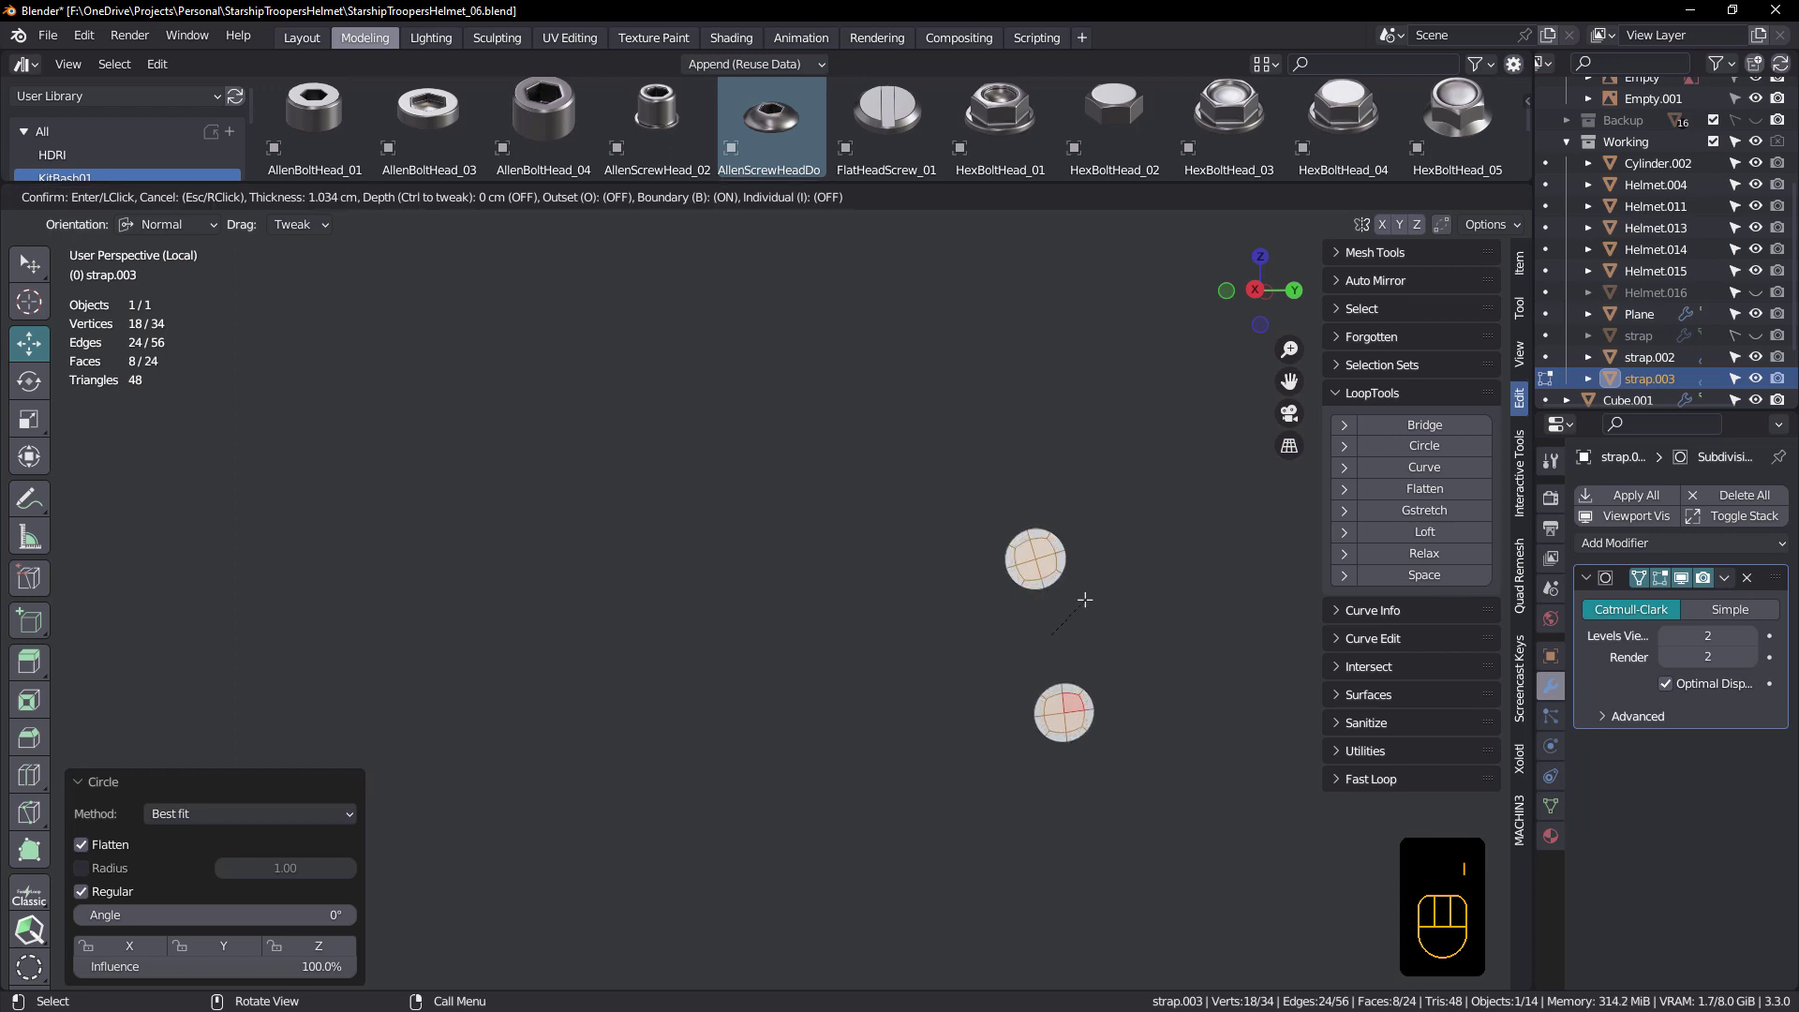
pyautogui.click(1088, 596)
pyautogui.hotkey('shift', 'r')
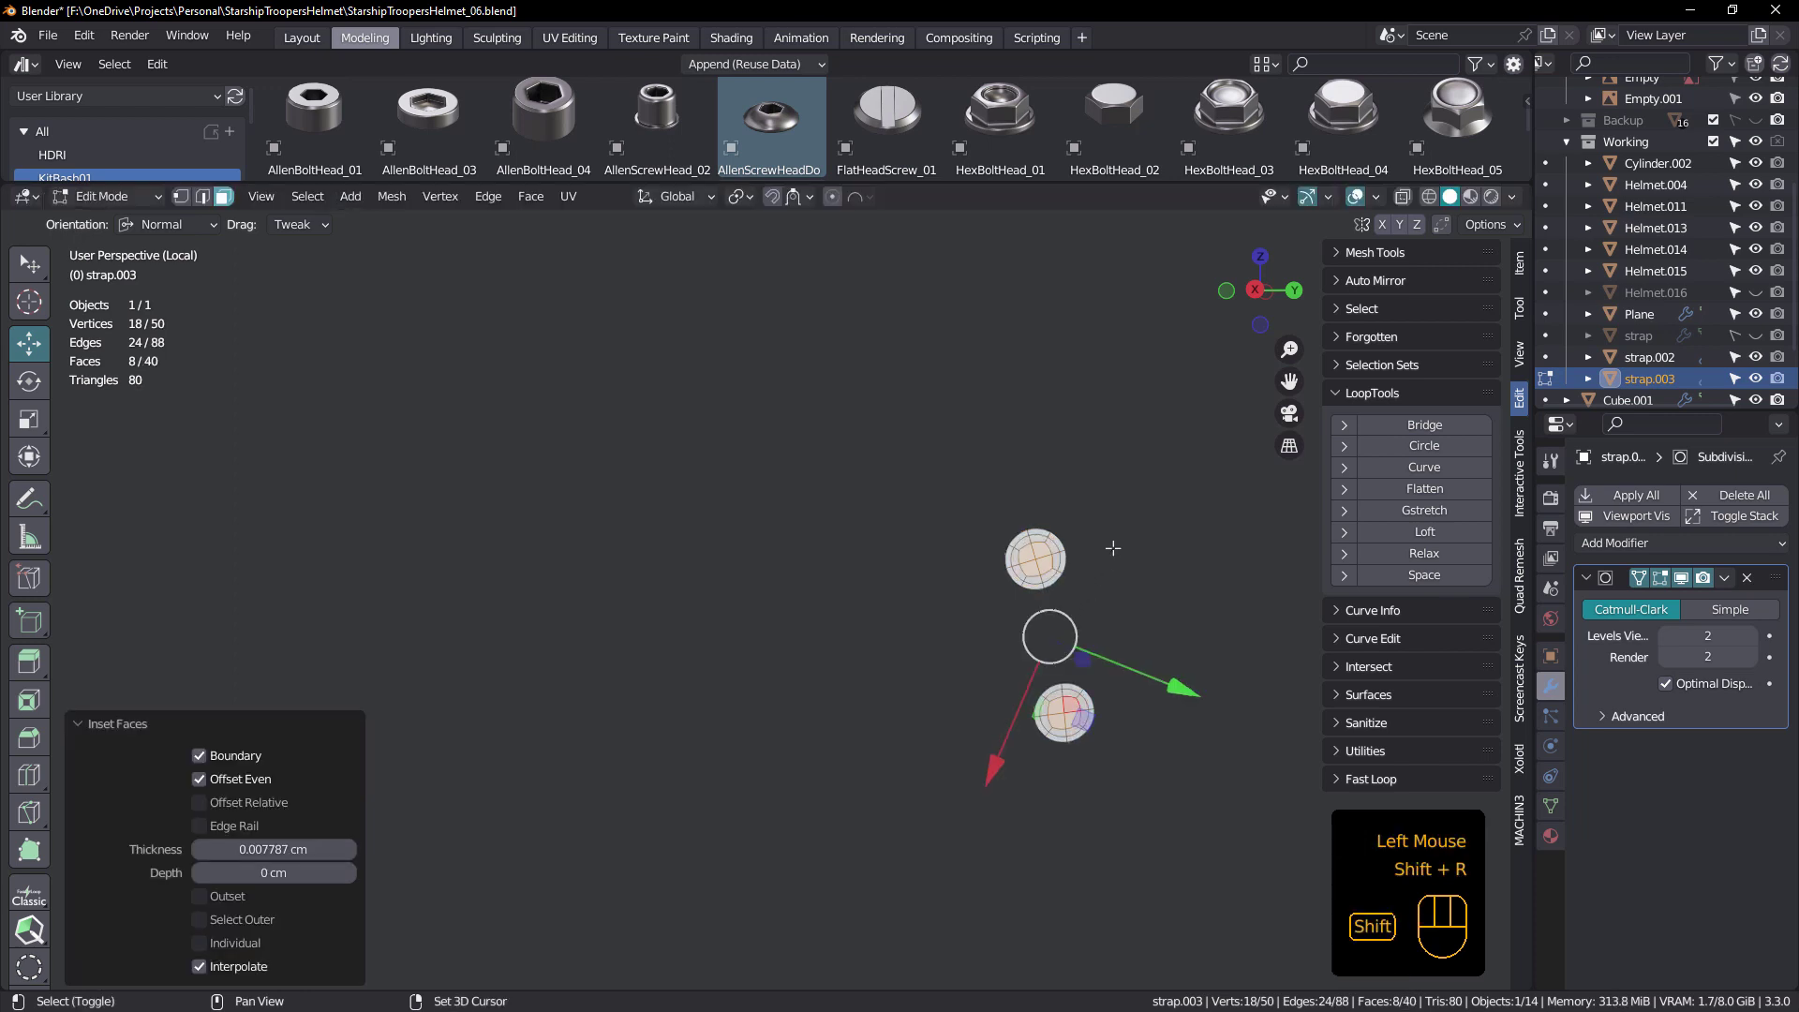
pyautogui.hotkey('shift', 'r')
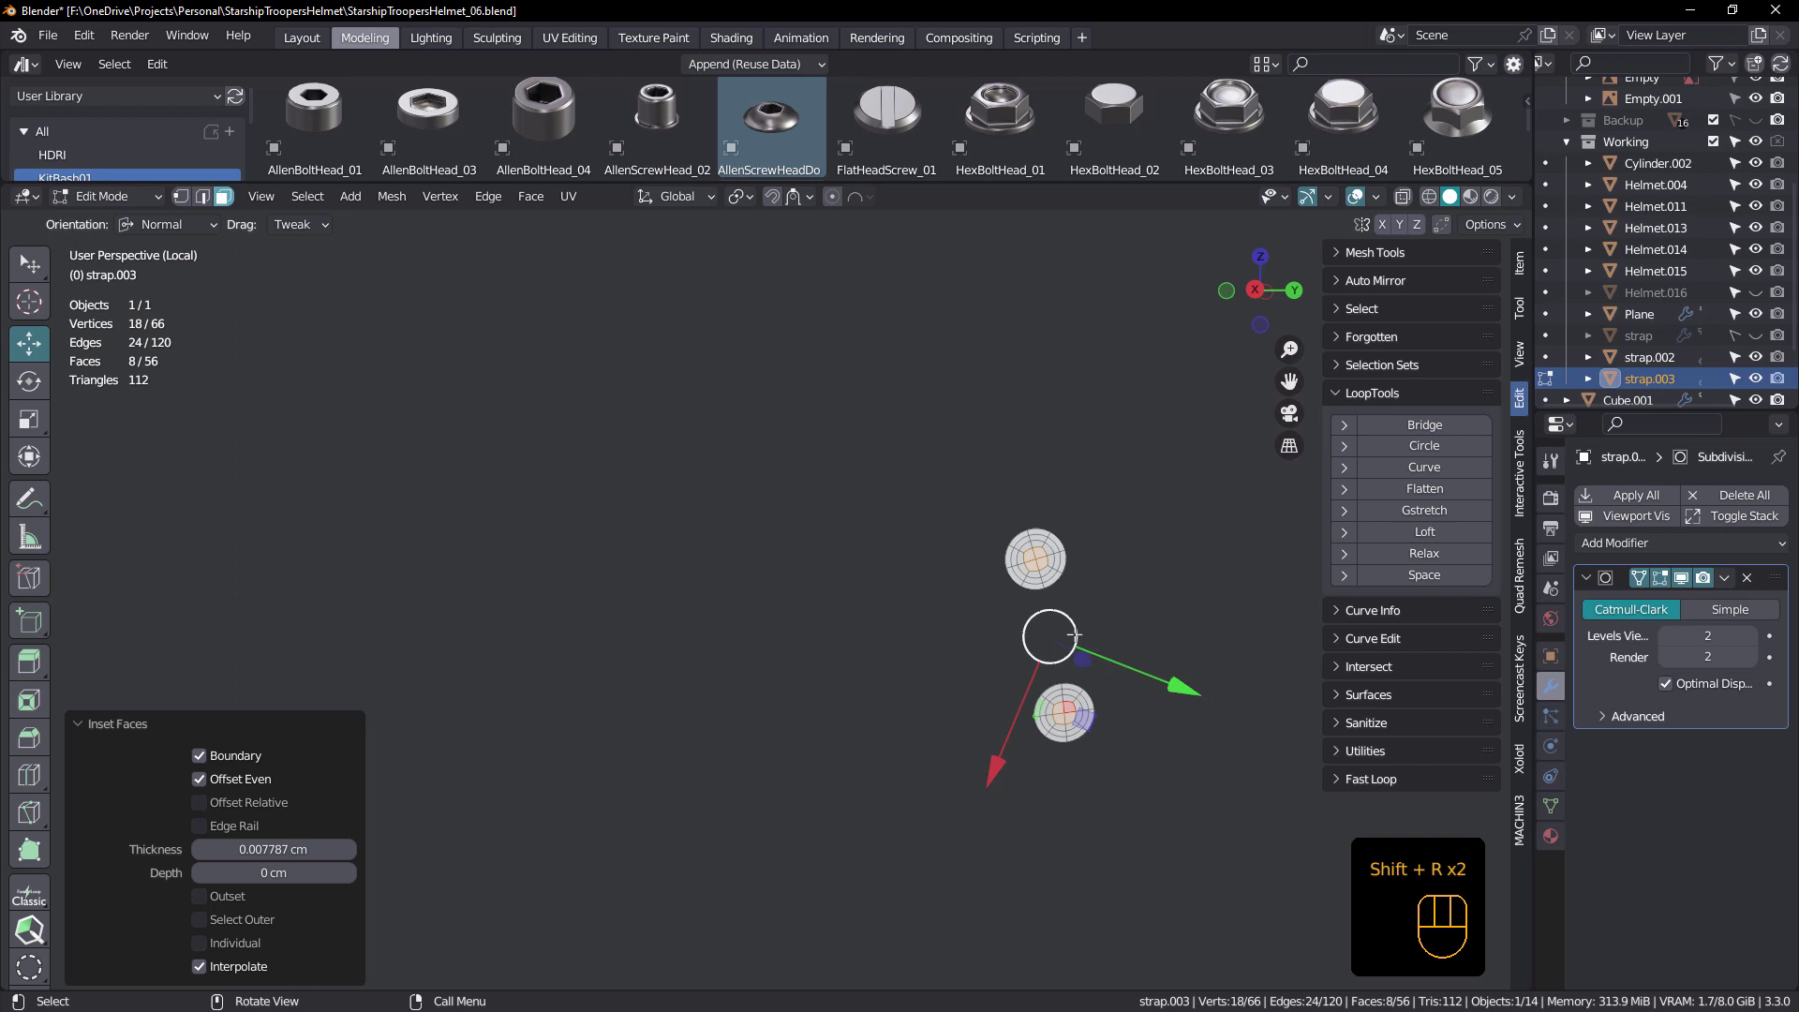
# Enable Proportional Editing with Sphere falloff, undoing a trial raise of the whole faces
pyautogui.moveTo(1120, 613); pyautogui.dragTo(1074, 463, button='middle')
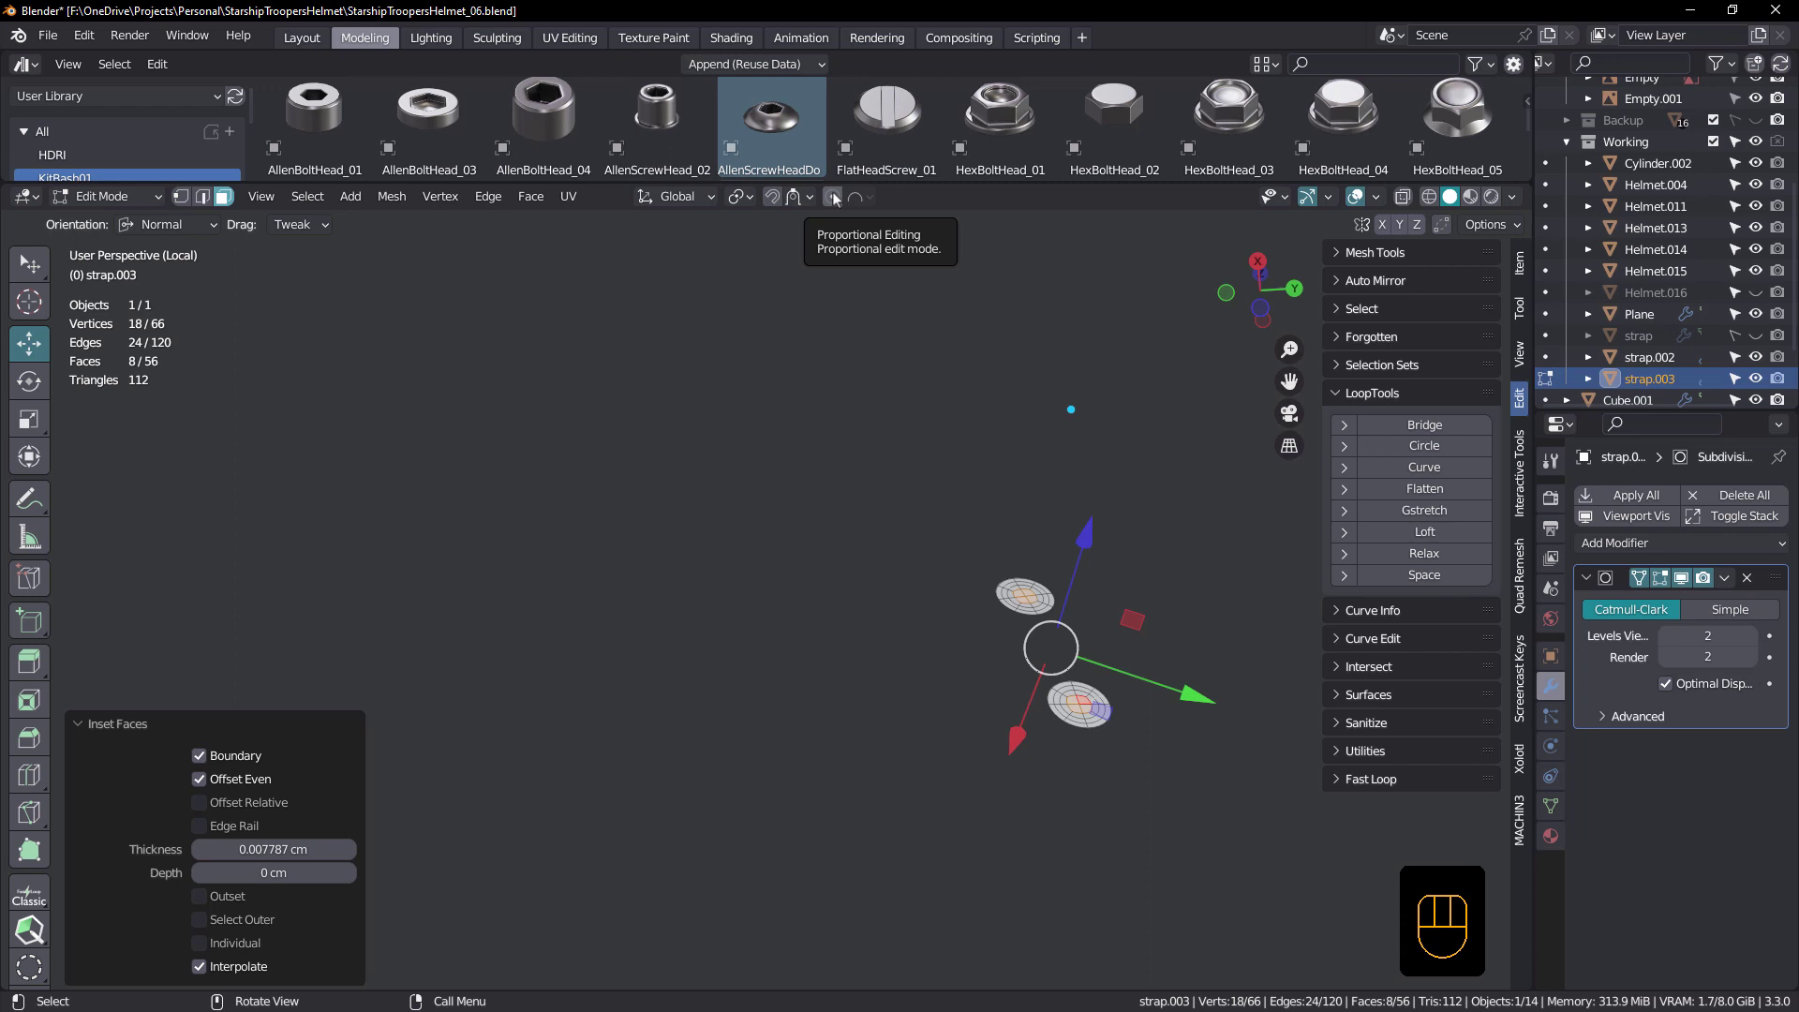
pyautogui.click(833, 197)
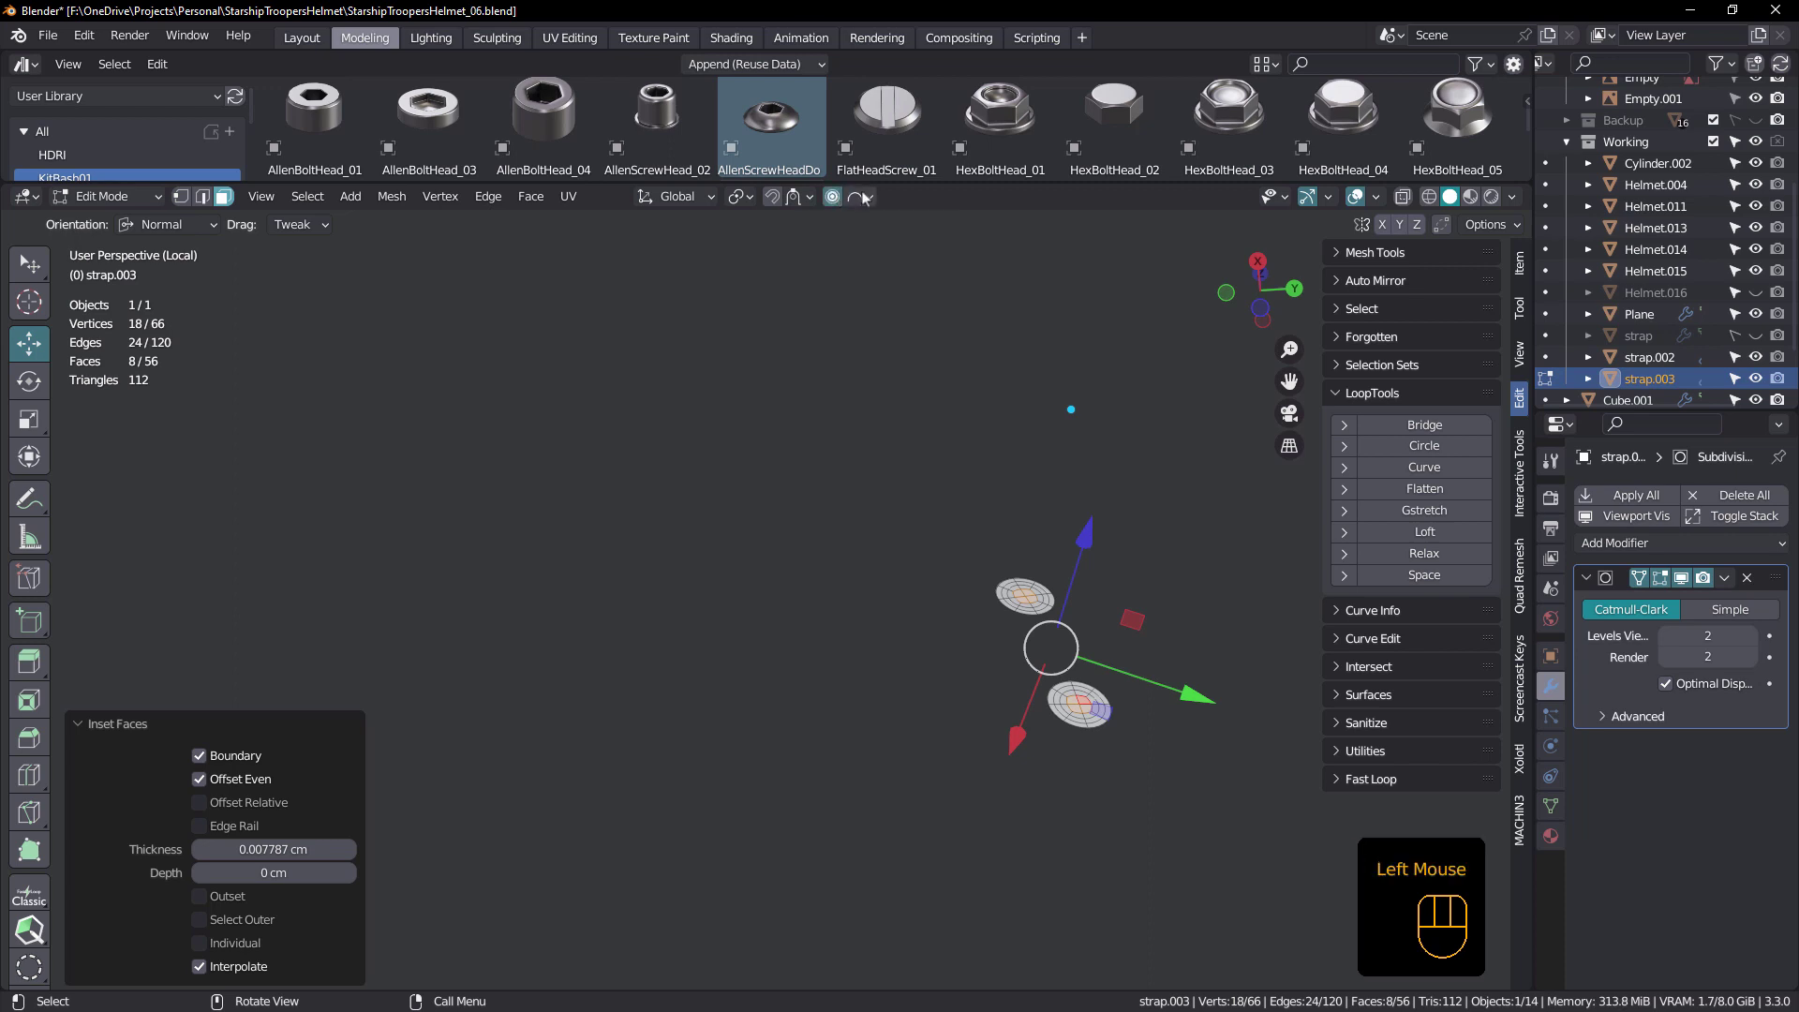
pyautogui.click(860, 196)
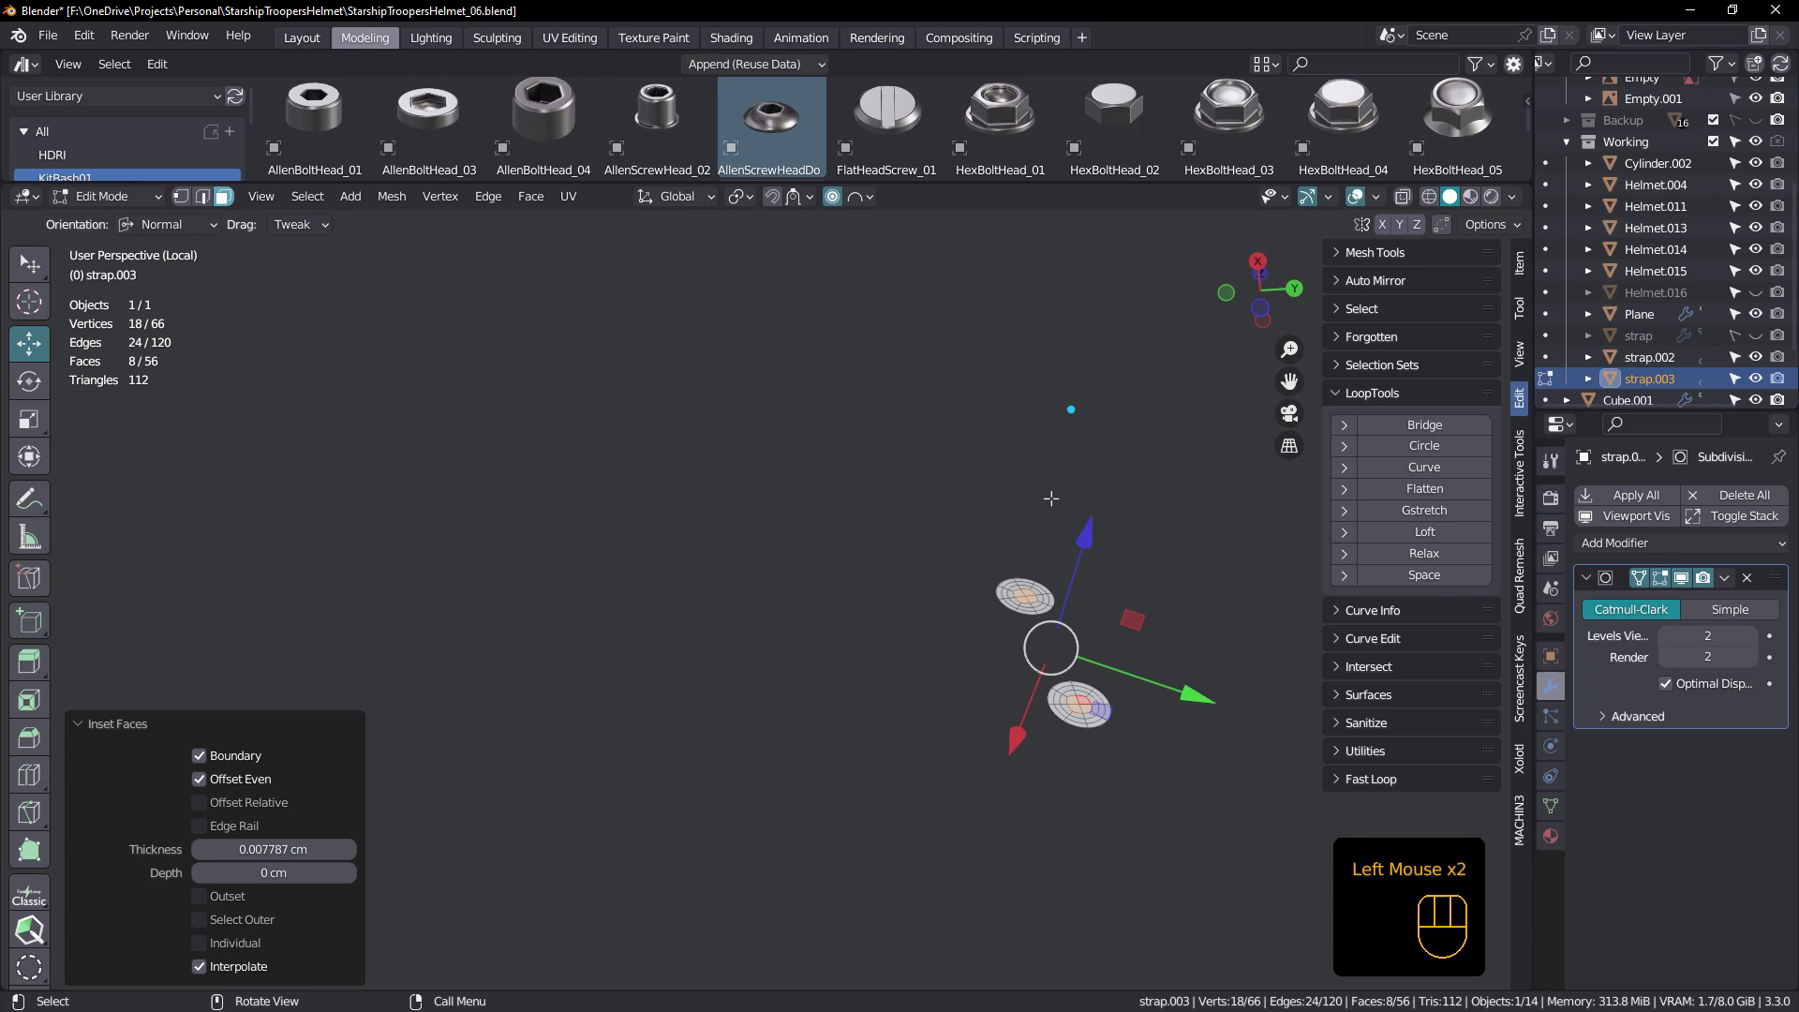
pyautogui.moveTo(1079, 537); pyautogui.dragTo(1089, 517)
pyautogui.scroll(-1, 1093, 534)
pyautogui.scroll(-1, 1092, 534)
pyautogui.scroll(4, 1092, 534)
pyautogui.scroll(-2, 1095, 524)
pyautogui.scroll(-2, 1091, 517)
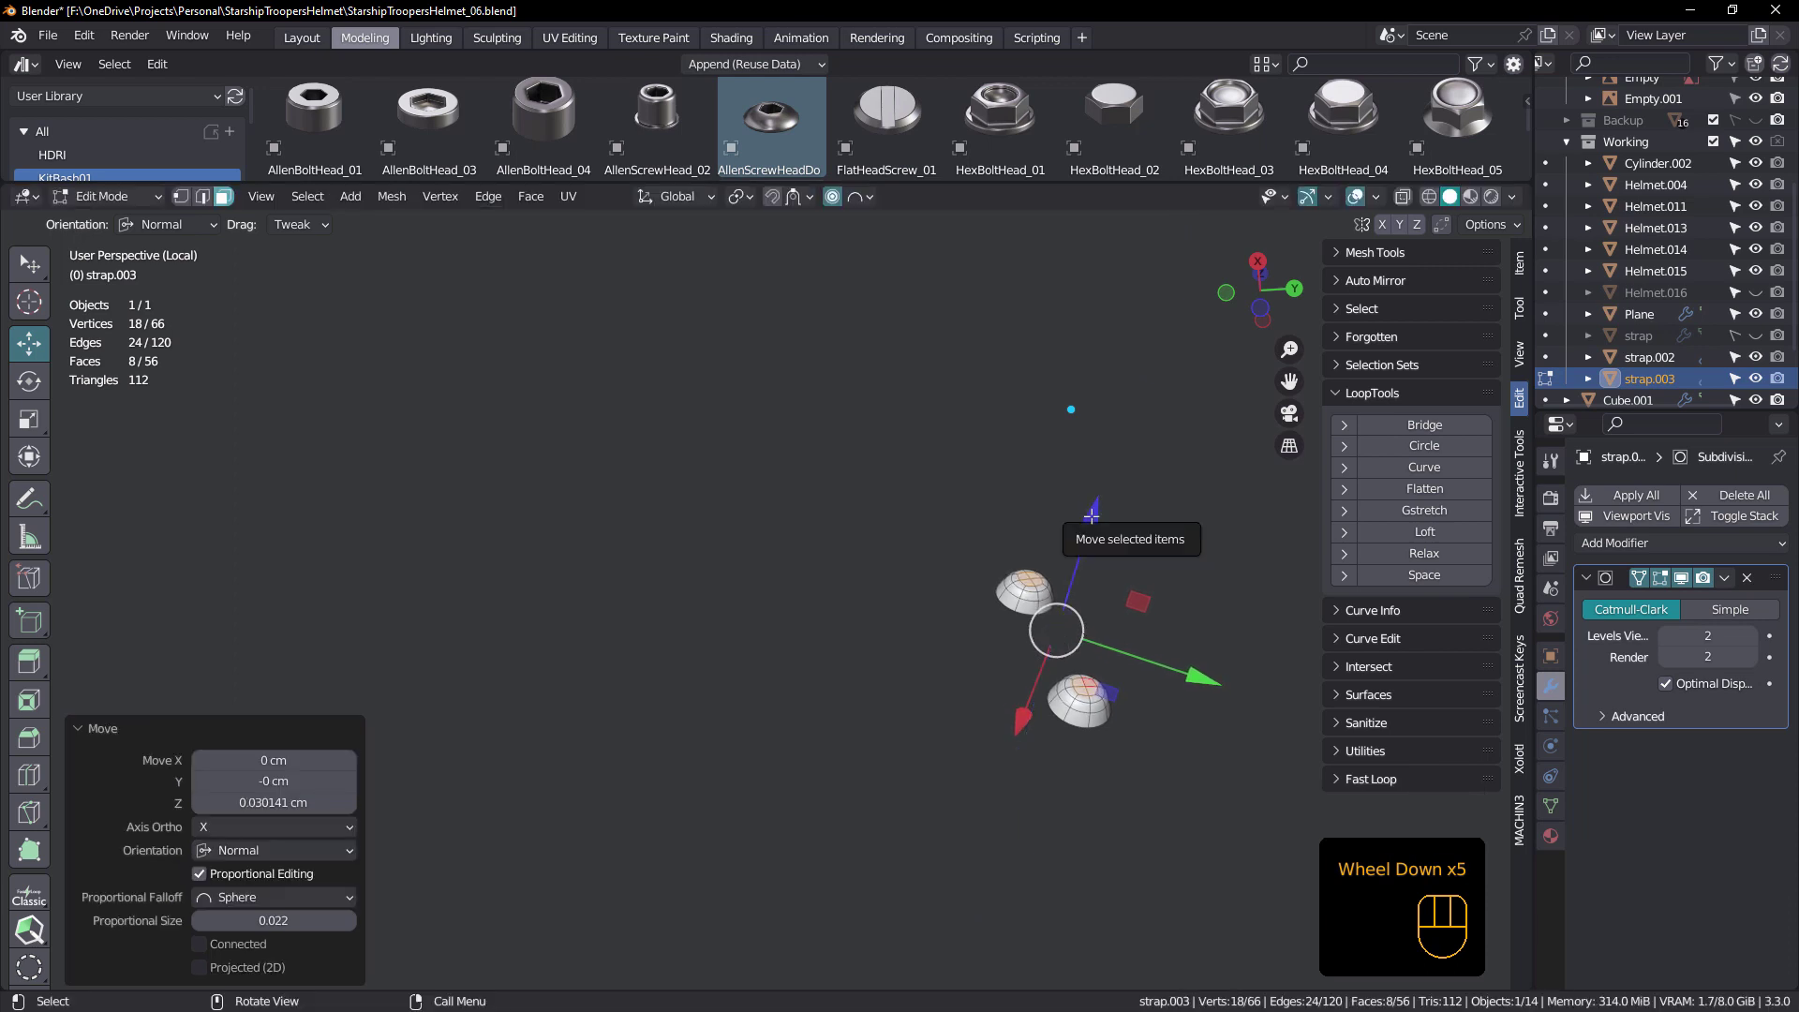
pyautogui.hotkey('ctrl', 'z')
# Select both circles' centre vertices and raise them 0.0237 cm into smooth proportional domes
pyautogui.press('1')
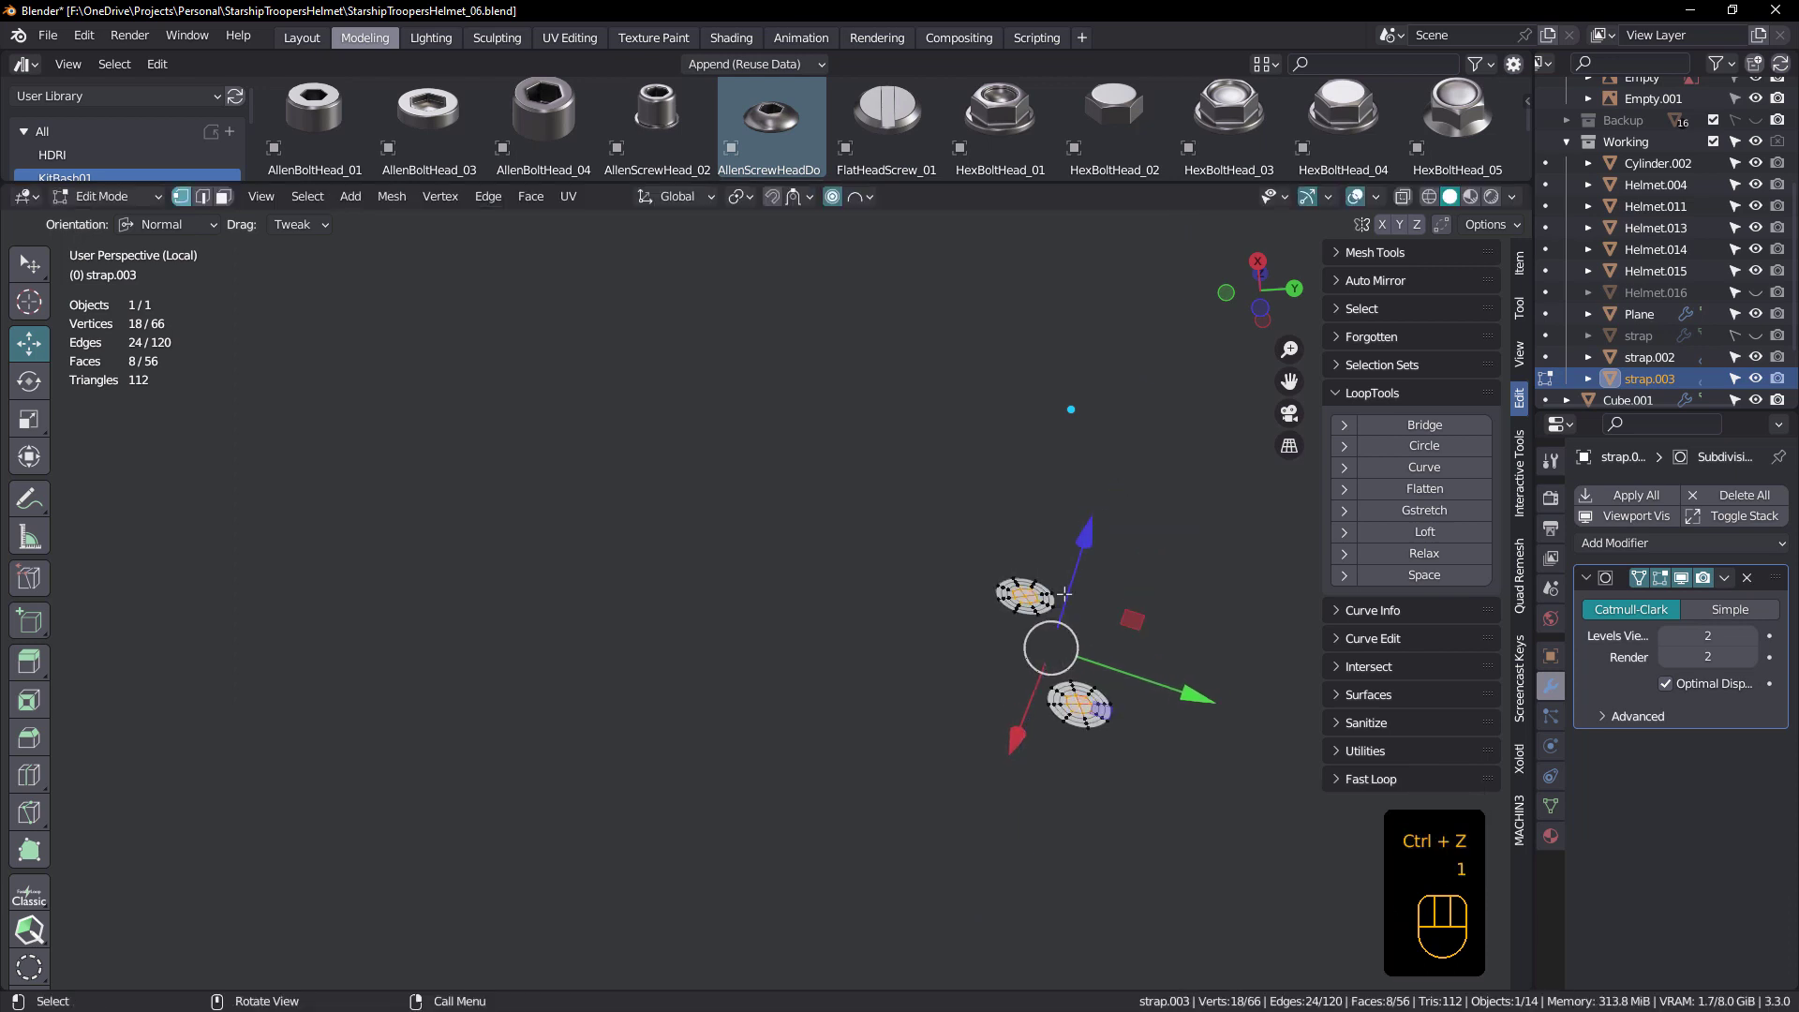
pyautogui.click(1027, 592)
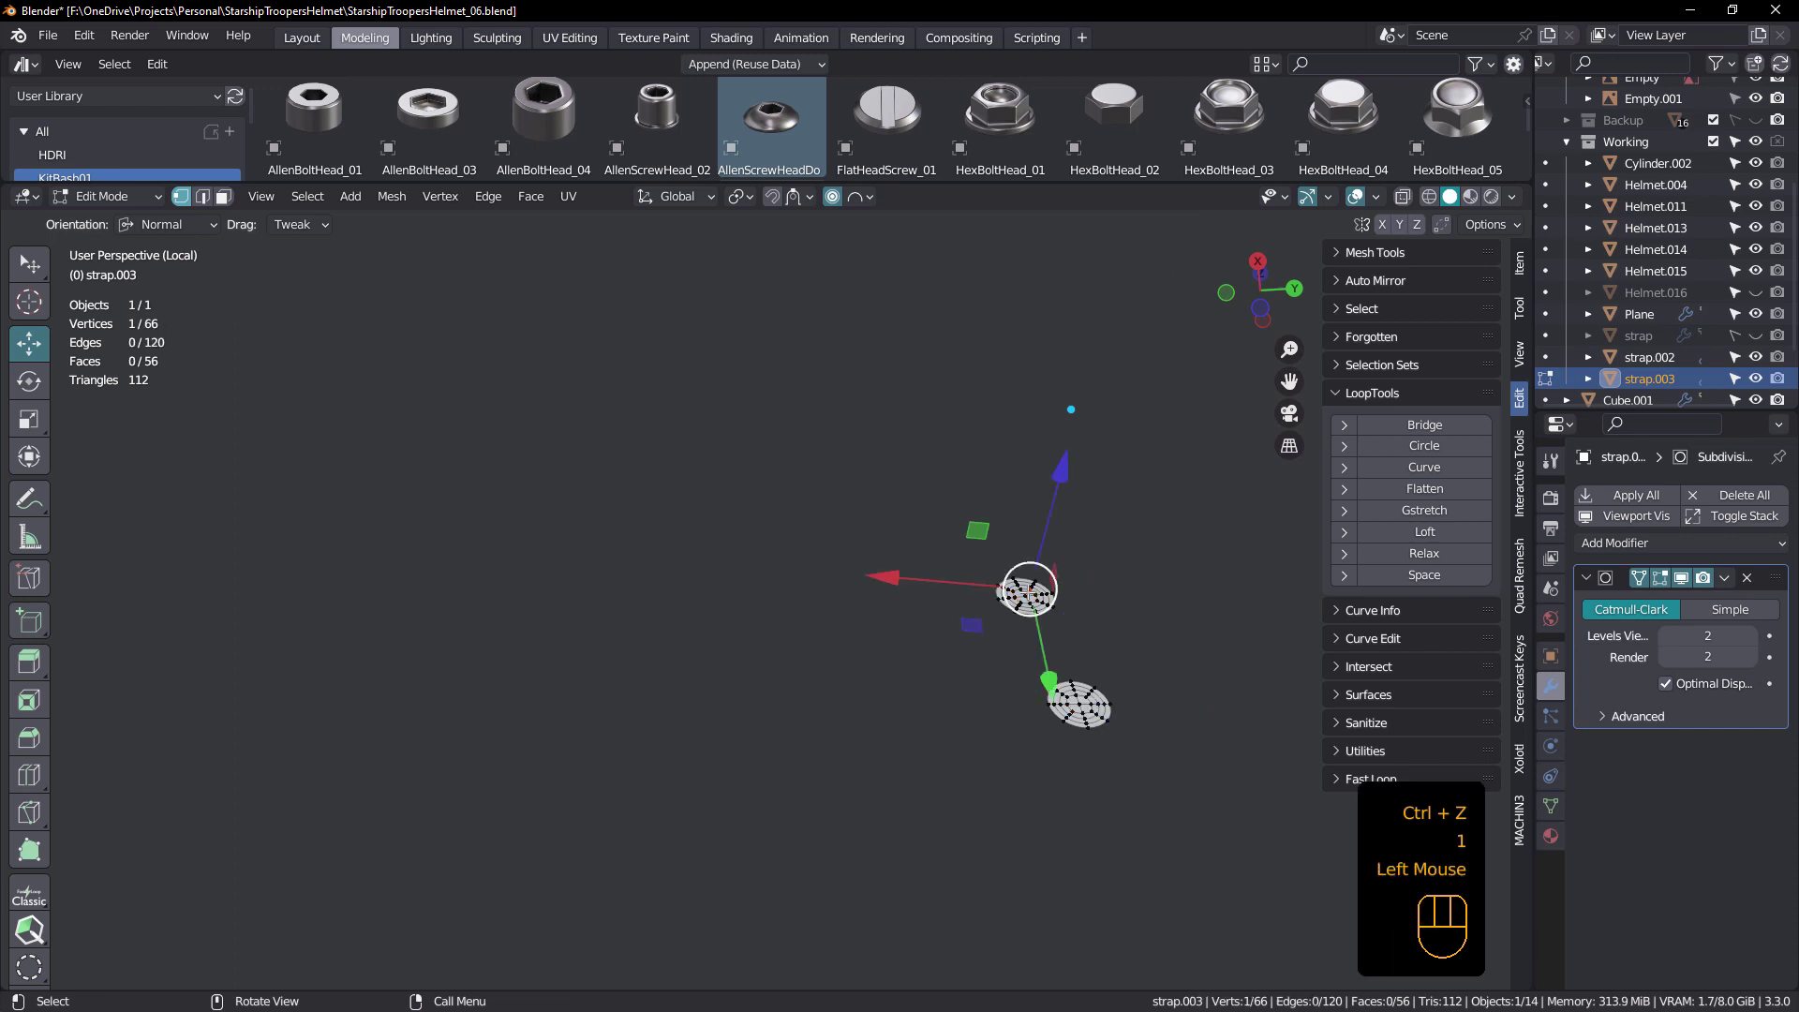
pyautogui.click(1025, 596)
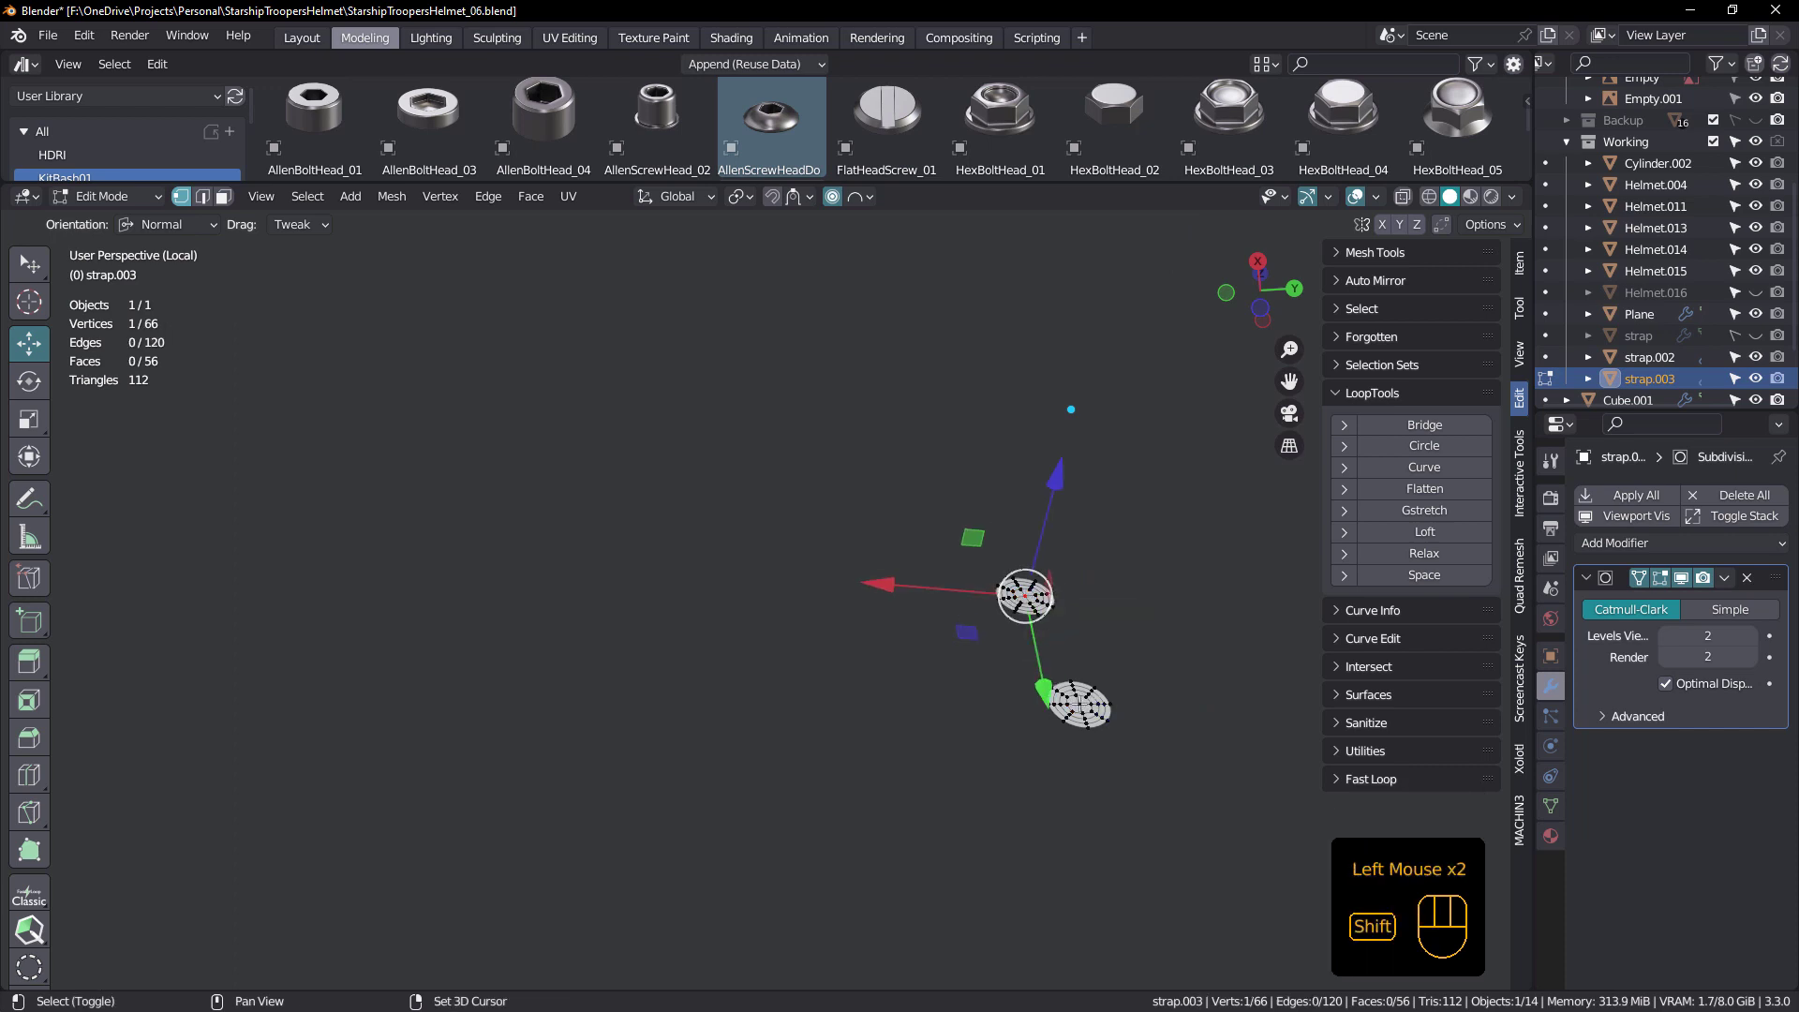
pyautogui.keyDown('shift'); pyautogui.click(1077, 701); pyautogui.keyUp('shift')
pyautogui.moveTo(1073, 578); pyautogui.dragTo(1103, 568)
pyautogui.scroll(-2, 1093, 568)
pyautogui.scroll(1, 1099, 565)
pyautogui.scroll(-4, 1100, 564)
pyautogui.scroll(1, 1107, 560)
pyautogui.scroll(1, 1106, 562)
pyautogui.scroll(-2, 1105, 566)
pyautogui.scroll(1, 1106, 564)
pyautogui.moveTo(1103, 568); pyautogui.dragTo(1136, 631, button='middle')
# Return to Object Mode and exit Local View to show the whole helmet again
pyautogui.press('Tab')
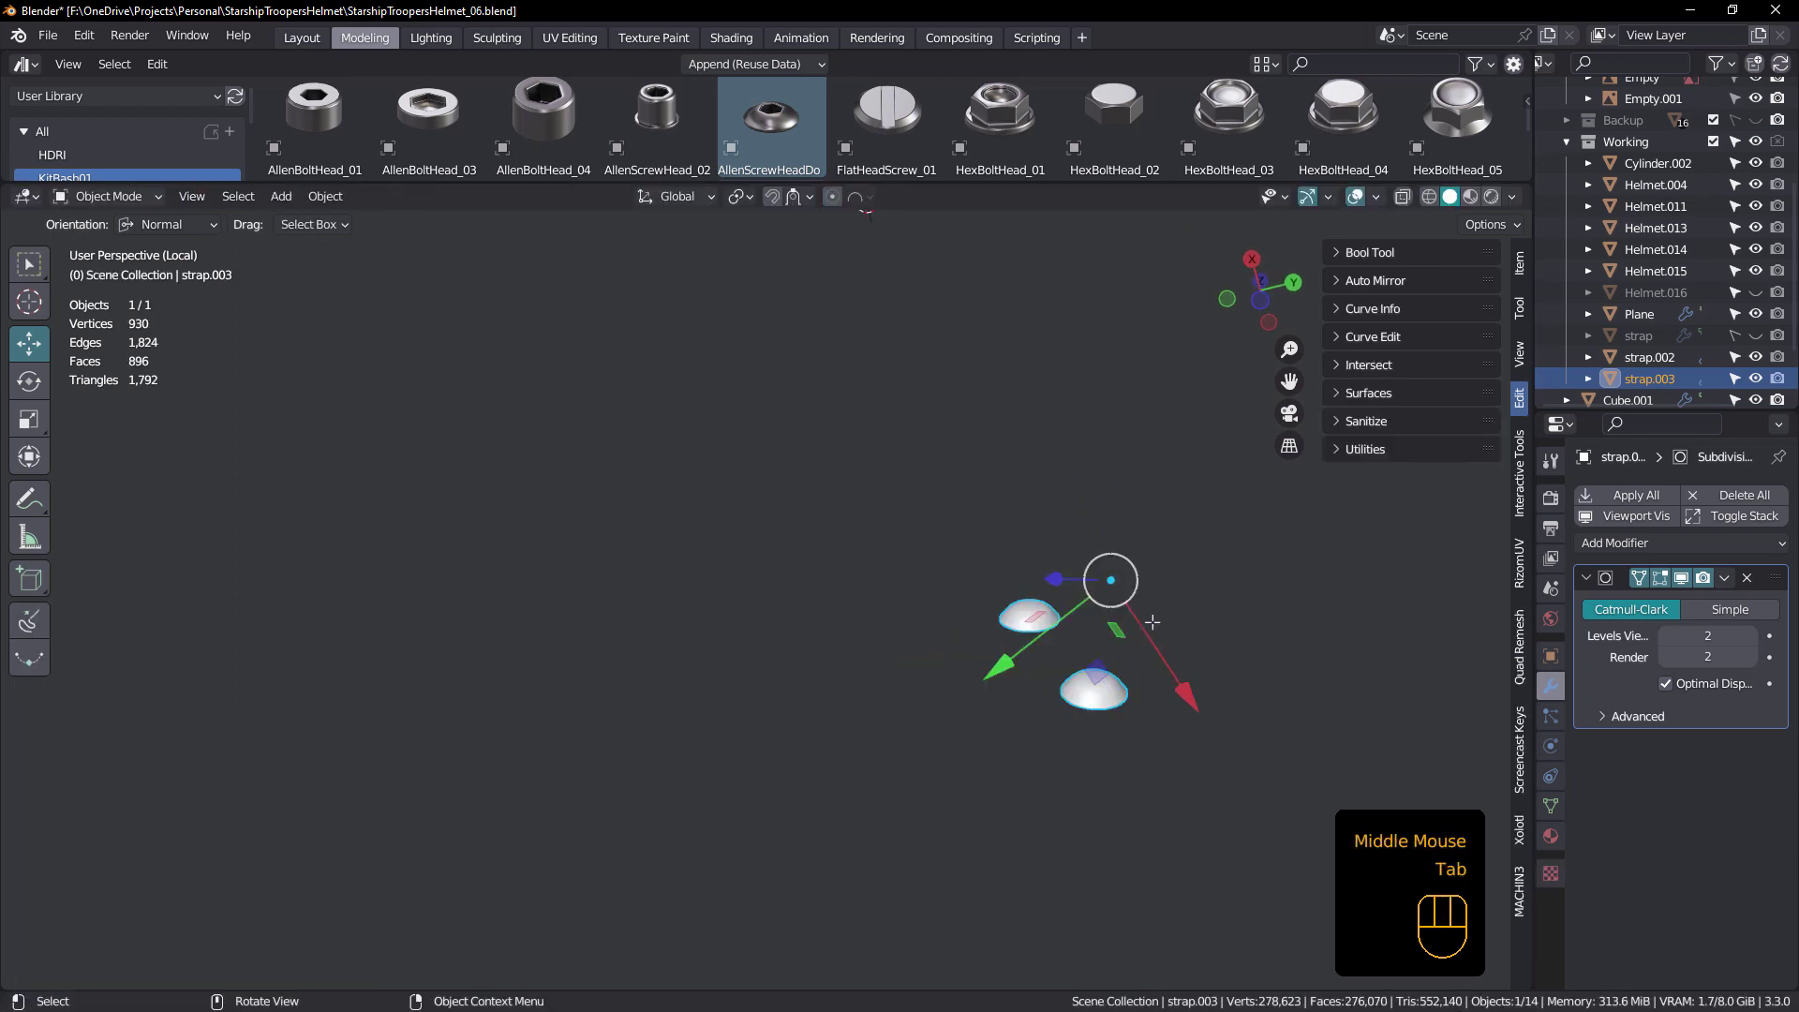
pyautogui.press('/')
pyautogui.moveTo(1055, 761); pyautogui.dragTo(1098, 581, button='middle')
pyautogui.scroll(2, 1054, 769)
pyautogui.scroll(1, 1076, 710)
pyautogui.moveTo(1076, 710); pyautogui.dragTo(1088, 694, button='middle')
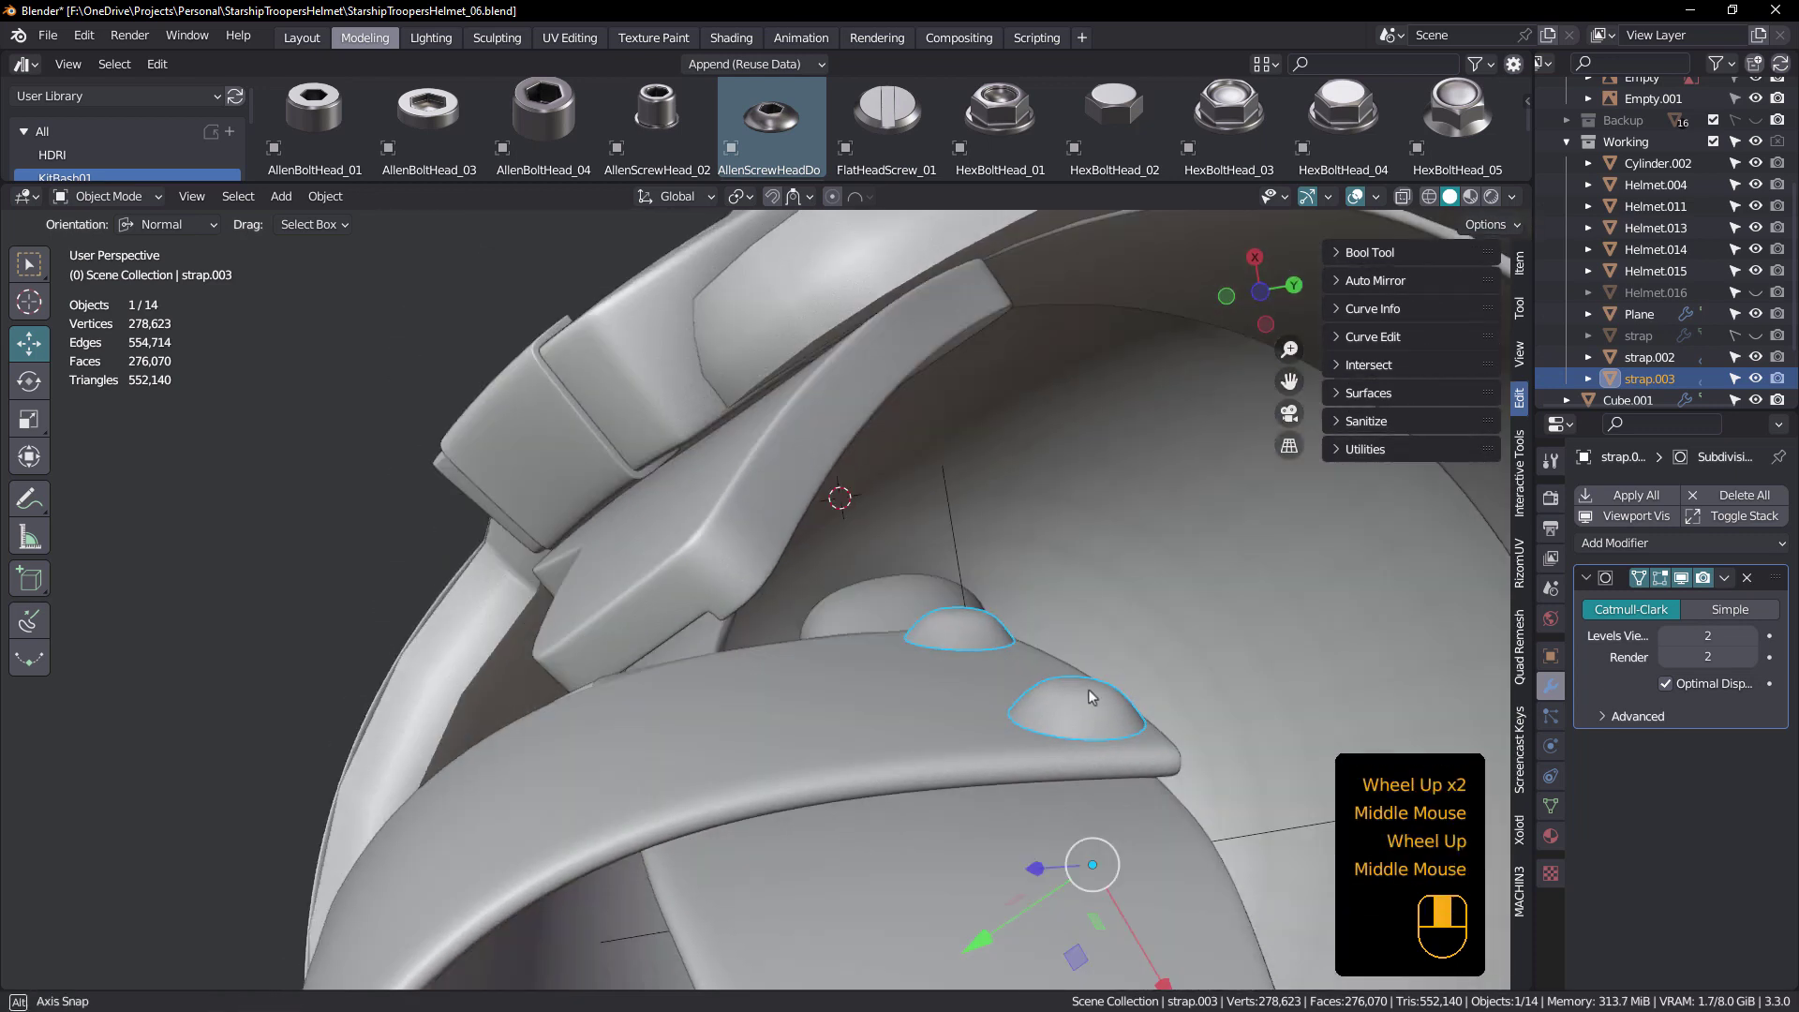
# Lower the two dome centre vertices to a subtler height, then return to Object Mode
pyautogui.press('Tab')
pyautogui.moveTo(1015, 530); pyautogui.dragTo(1033, 522)
pyautogui.scroll(-2, 1028, 519)
pyautogui.scroll(4, 1028, 520)
pyautogui.scroll(-1, 1033, 523)
pyautogui.moveTo(1033, 523); pyautogui.dragTo(965, 689, button='middle')
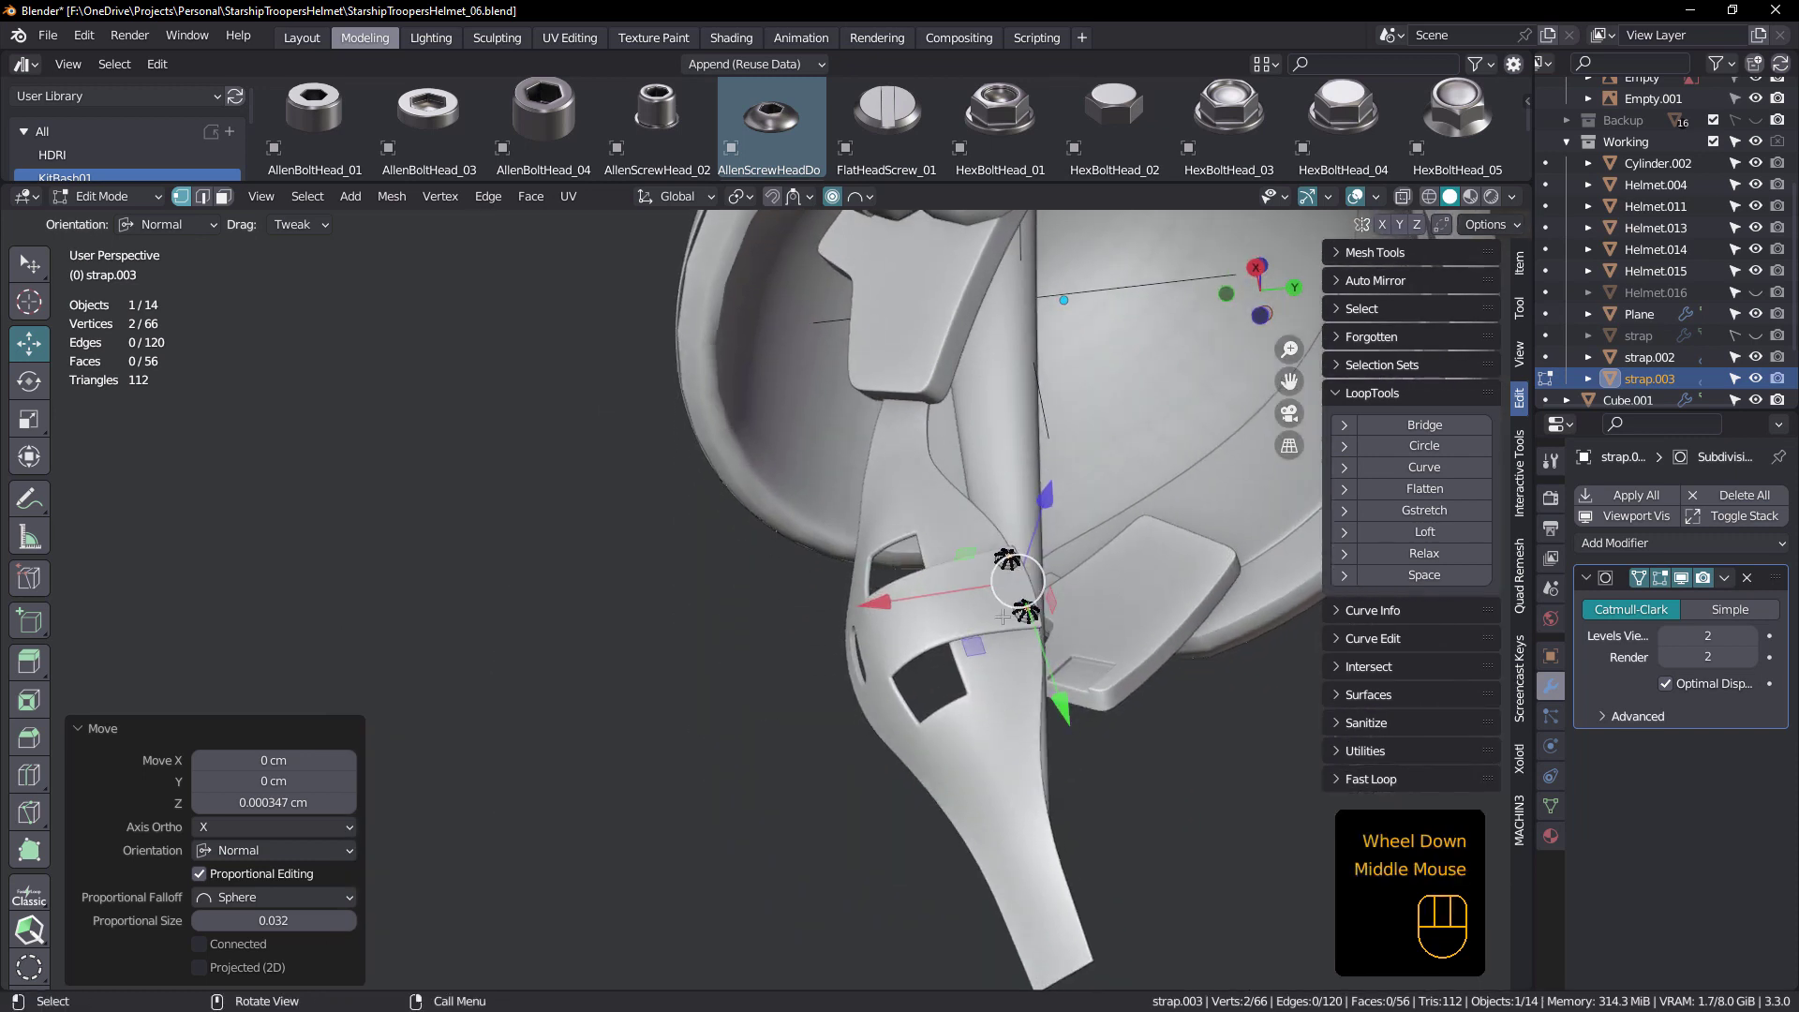
pyautogui.press('Tab')
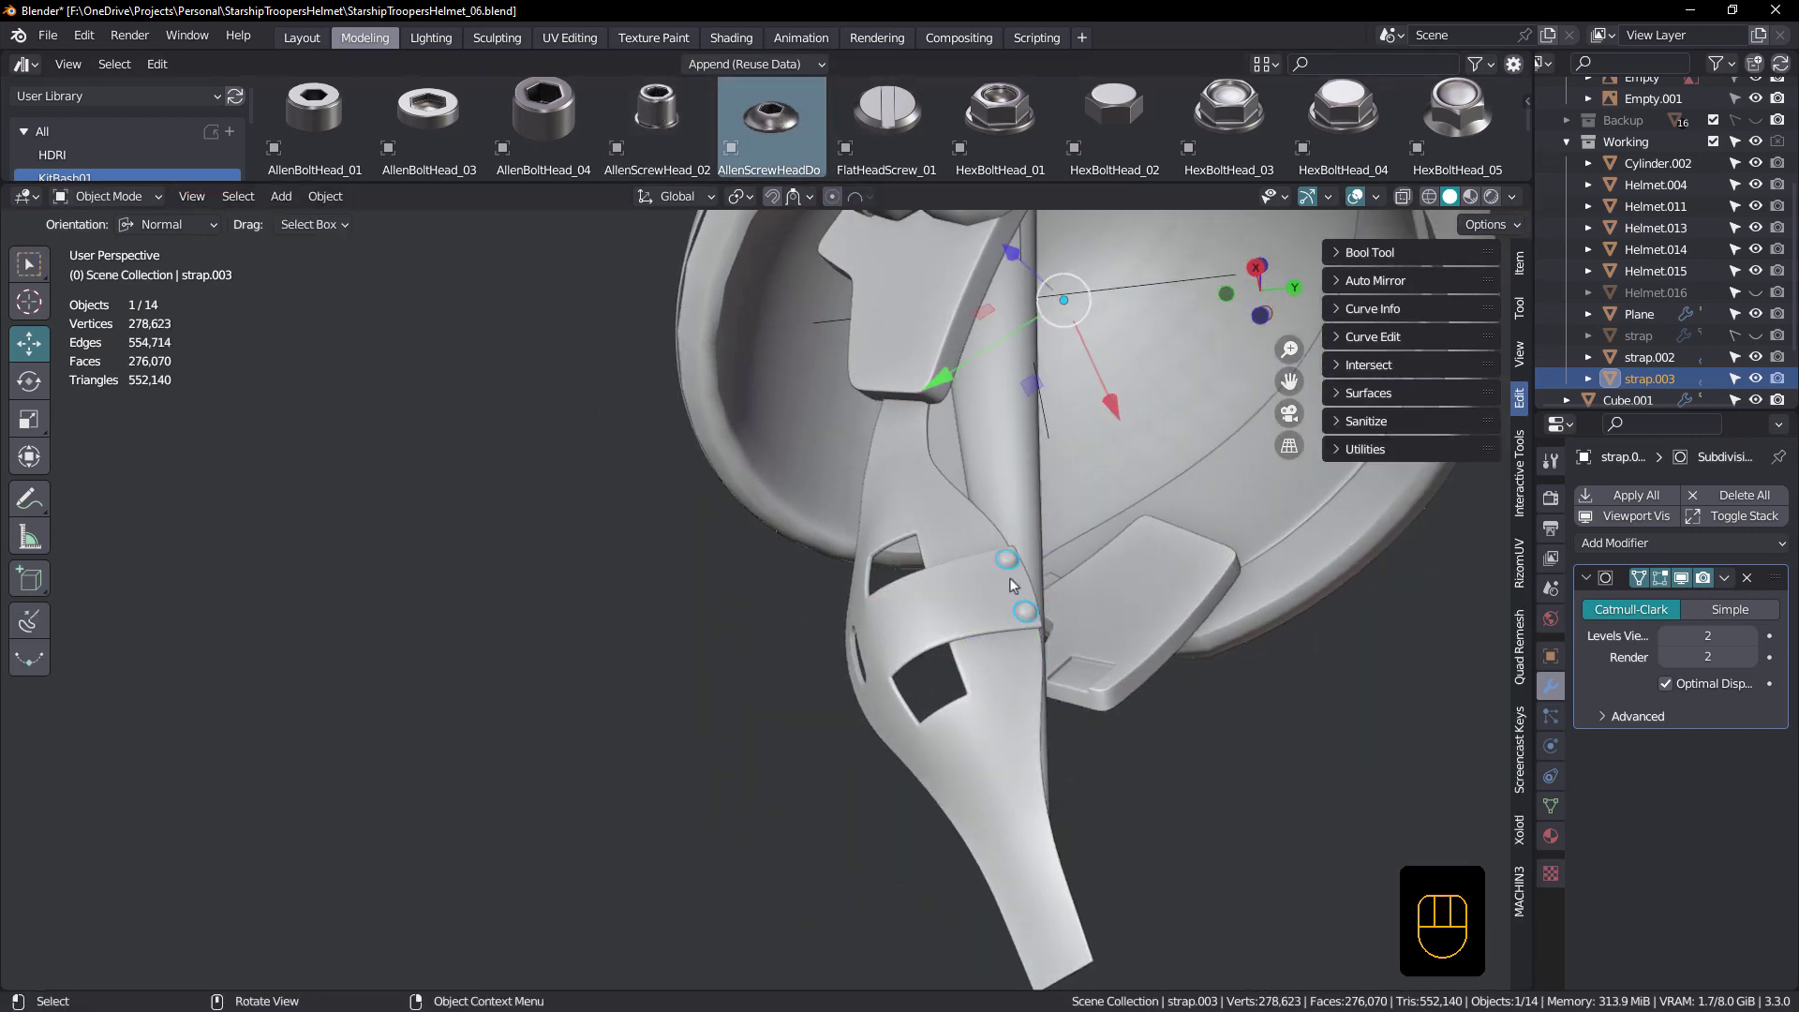
pyautogui.moveTo(1011, 585); pyautogui.dragTo(757, 609, button='middle')
# Deselect the strap and orbit around the helmet to inspect the two domed rivets
pyautogui.scroll(1, 991, 567)
pyautogui.scroll(1, 995, 581)
pyautogui.scroll(-2, 947, 614)
pyautogui.scroll(-2, 954, 582)
pyautogui.click(757, 609)
pyautogui.moveTo(897, 607); pyautogui.dragTo(1053, 606, button='middle')
pyautogui.scroll(2, 806, 609)
pyautogui.scroll(-2, 1059, 531)
pyautogui.scroll(-2, 986, 590)
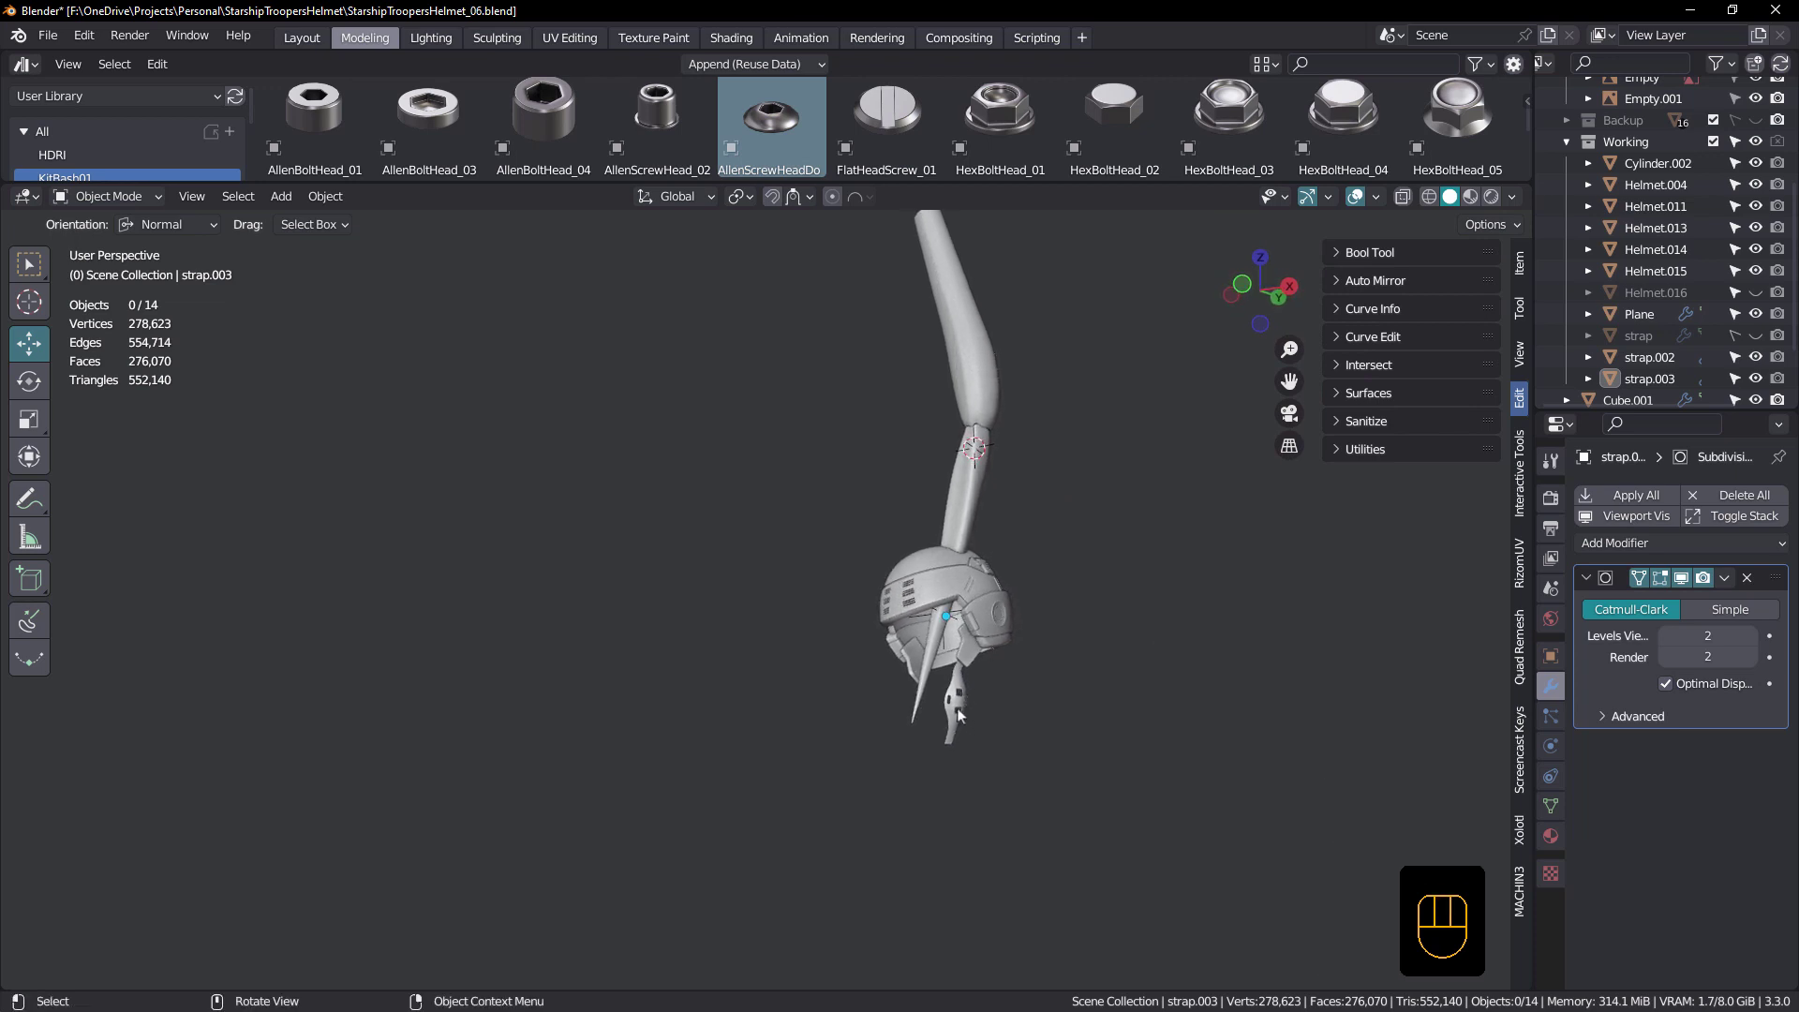
pyautogui.scroll(1, 965, 709)
pyautogui.moveTo(964, 709); pyautogui.dragTo(850, 707, button='middle')
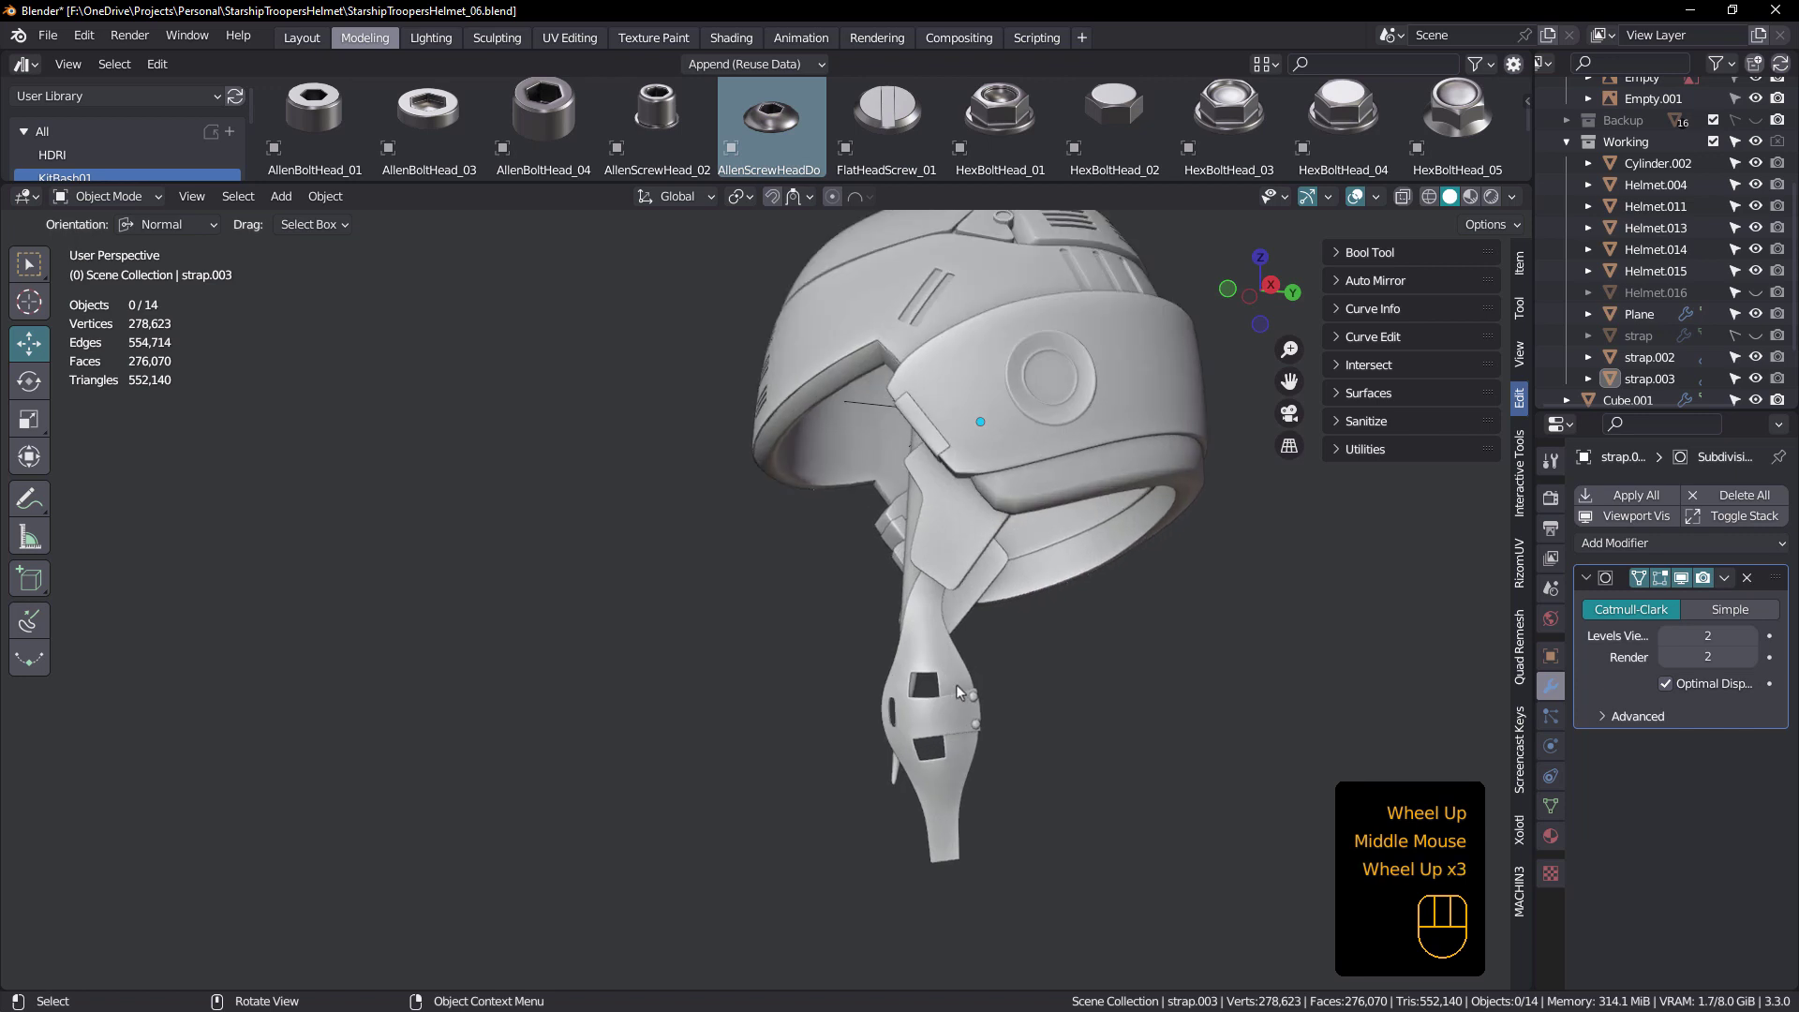
pyautogui.scroll(2, 958, 683)
pyautogui.moveTo(968, 682); pyautogui.dragTo(915, 736, button='middle')
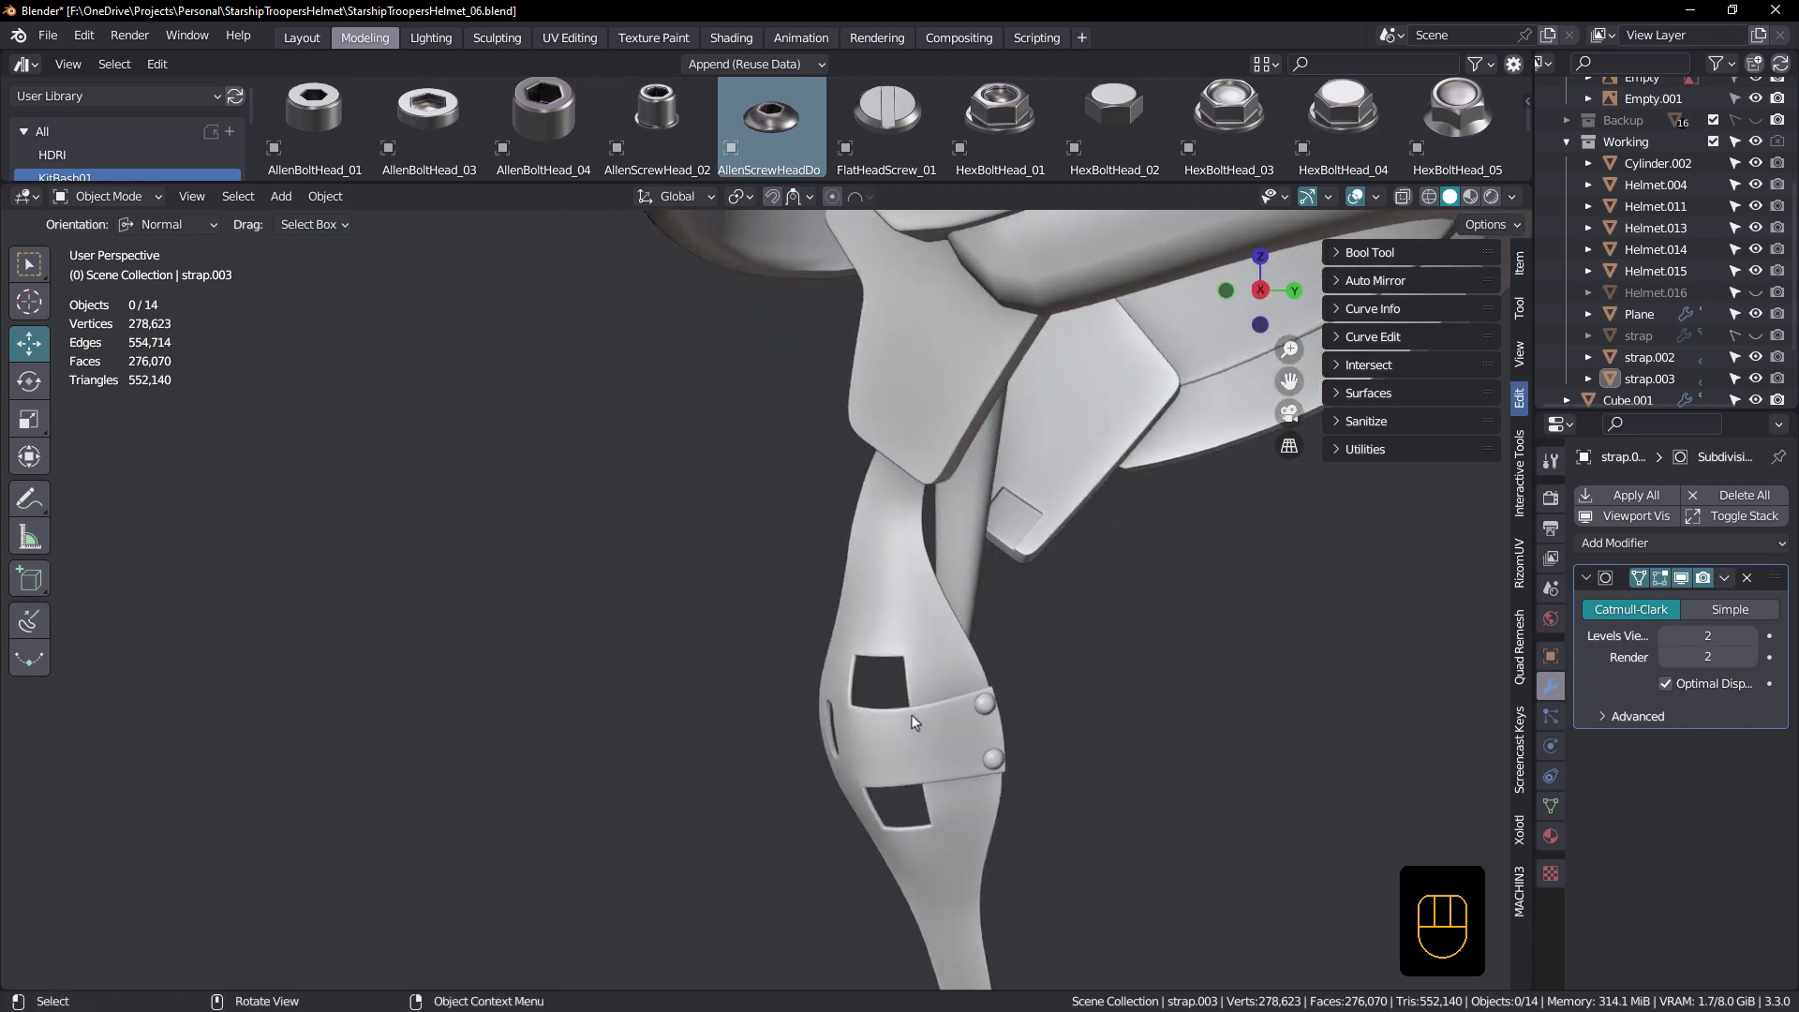